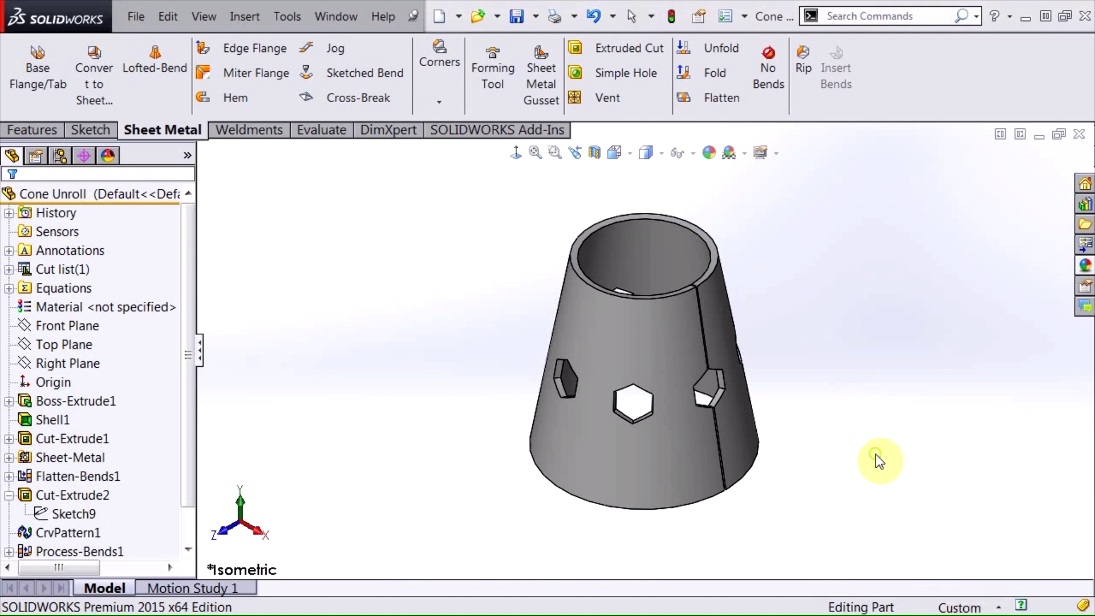
Inspect the finished hex-cut cone, unfolding it to its flat pattern and refolding it
{"action": "middle_click_drag", "start_coordinate": [875, 457], "coordinate": [828, 383]}
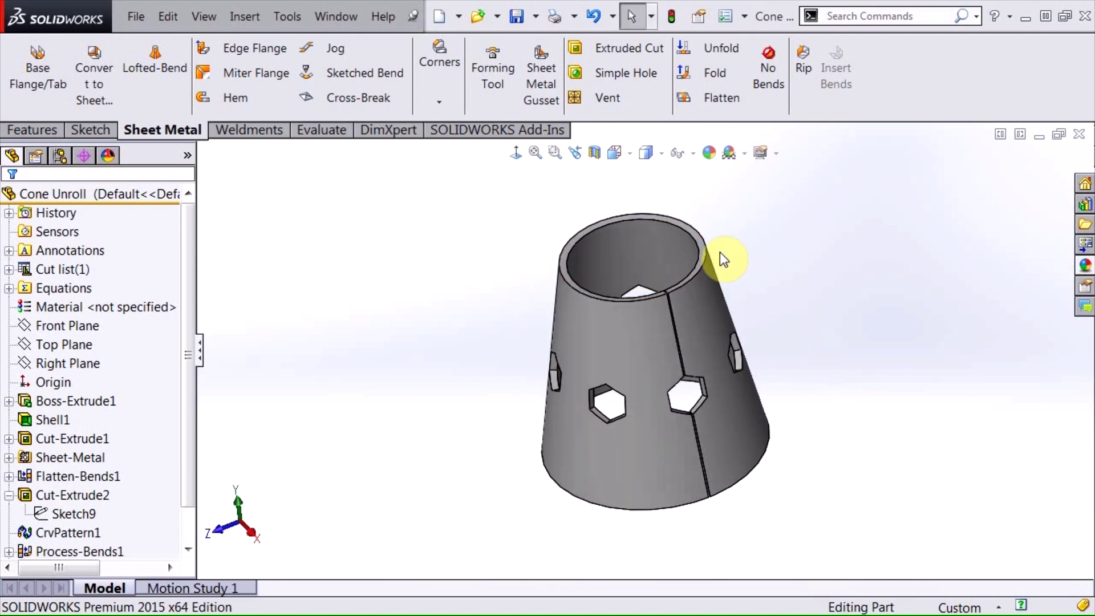
{"action": "left_click", "coordinate": [741, 98]}
{"action": "middle_click_drag", "start_coordinate": [844, 349], "coordinate": [780, 279]}
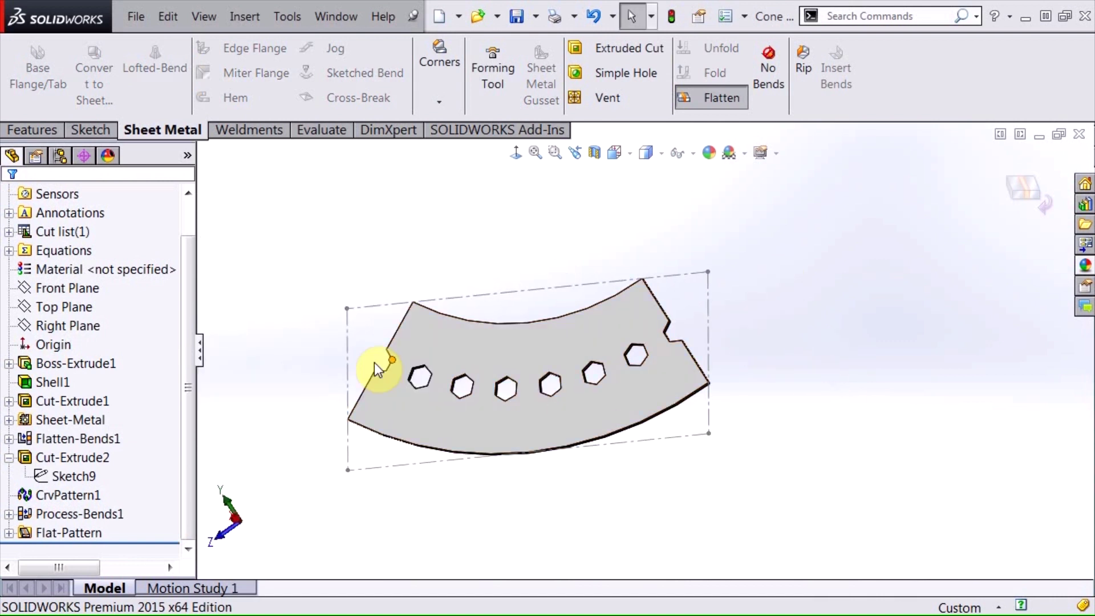
{"action": "left_click", "coordinate": [713, 102]}
{"action": "right_click_drag", "start_coordinate": [818, 373], "coordinate": [845, 355]}
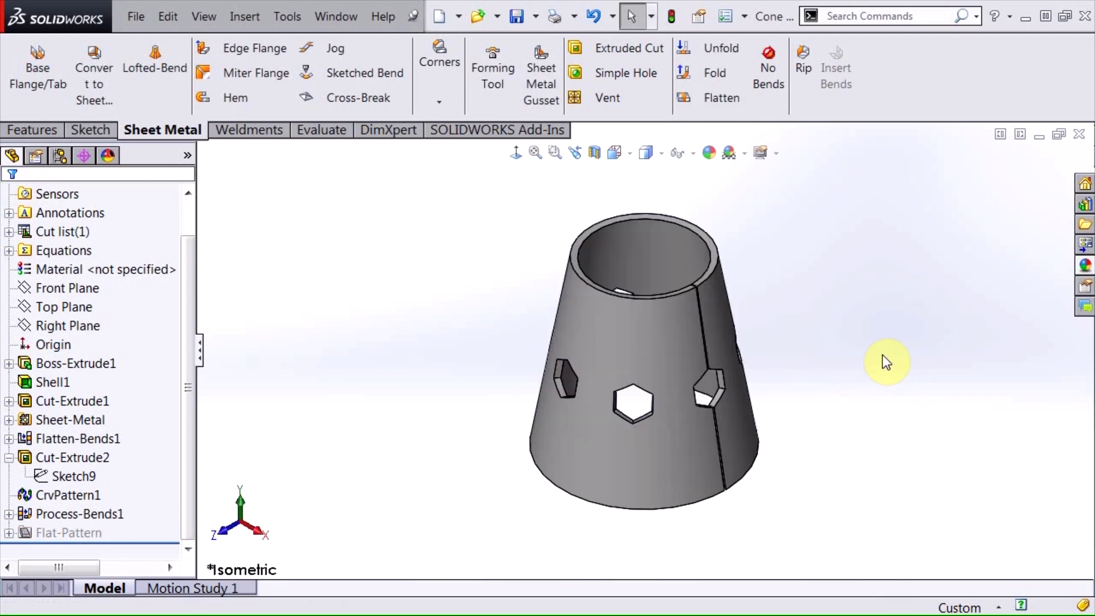
Switch to the Cone Unroll Start part and display its Boss-Extrude1 dimensions
{"action": "key", "text": "ctrl+Tab"}
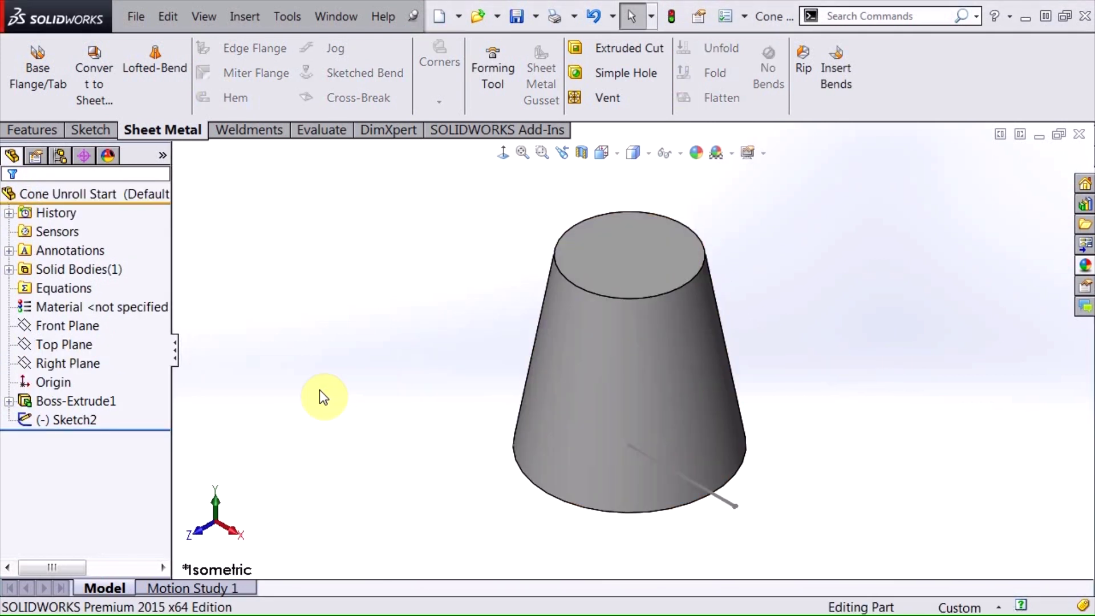
{"action": "left_click", "coordinate": [72, 399]}
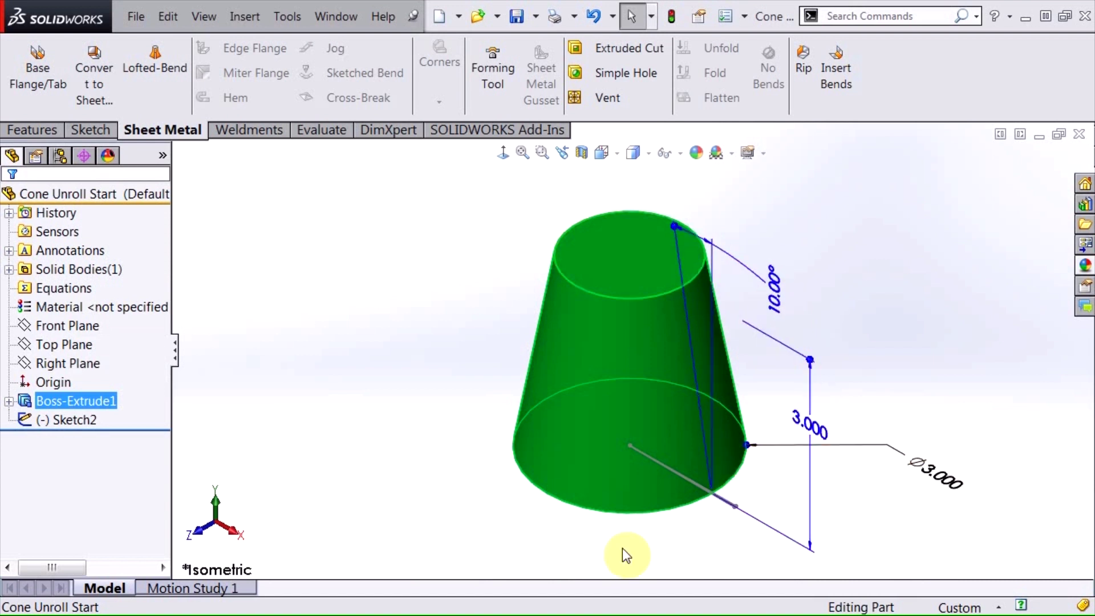
{"action": "left_click", "coordinate": [448, 406]}
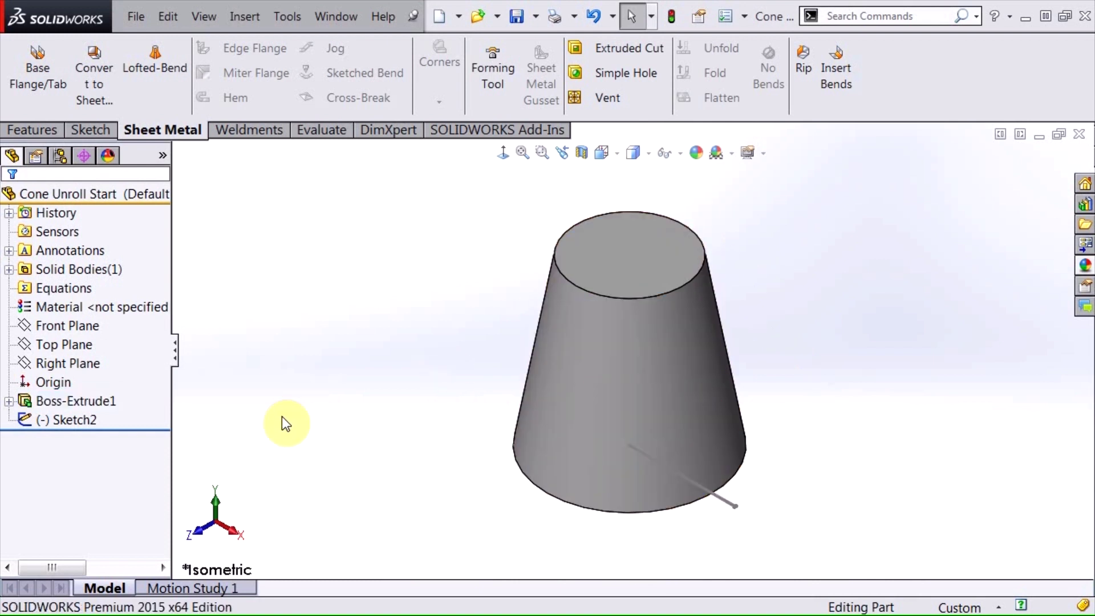
{"action": "left_click", "coordinate": [46, 131]}
Shell the cone to a 0.100in wall, removing both the top and bottom faces
{"action": "left_click", "coordinate": [661, 100]}
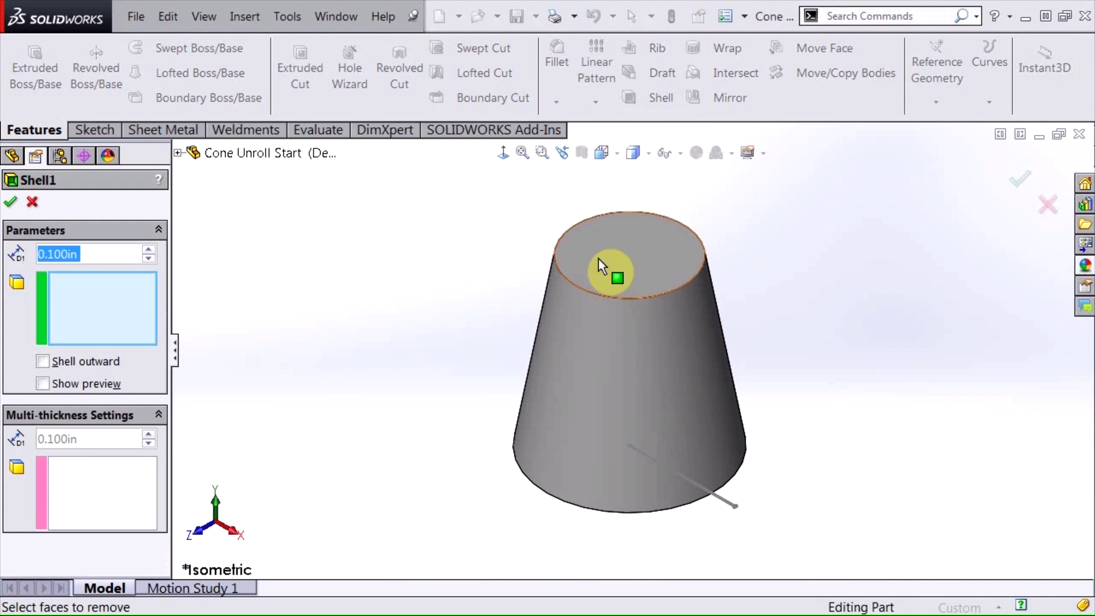
{"action": "left_click", "coordinate": [611, 272]}
{"action": "middle_click_drag", "start_coordinate": [391, 442], "coordinate": [427, 247]}
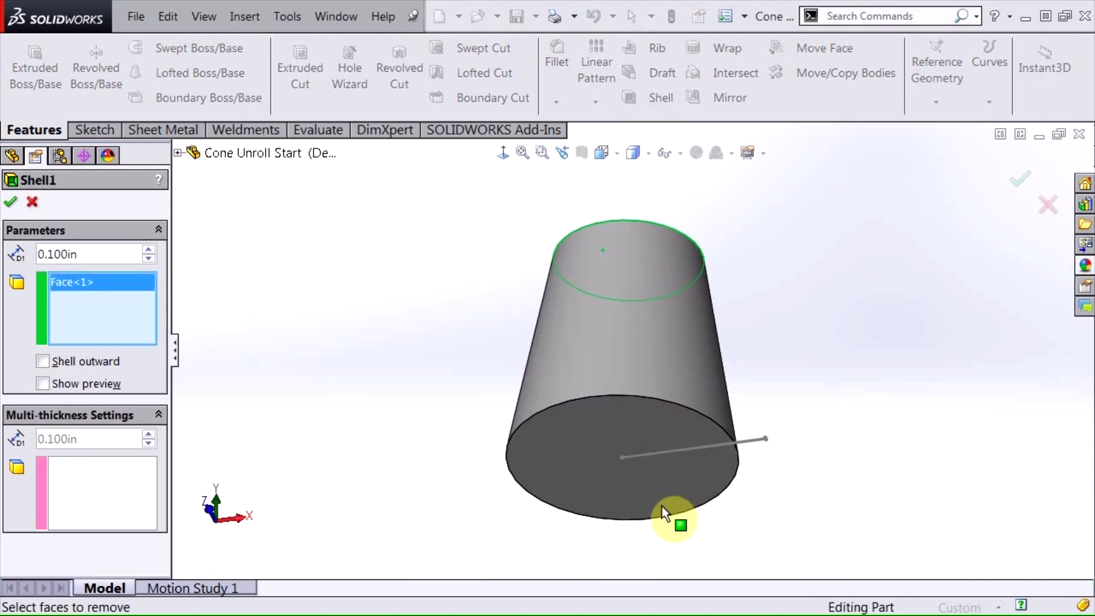
{"action": "left_click", "coordinate": [596, 466]}
{"action": "right_click", "coordinate": [584, 460]}
{"action": "right_click_drag", "start_coordinate": [584, 459], "coordinate": [784, 327]}
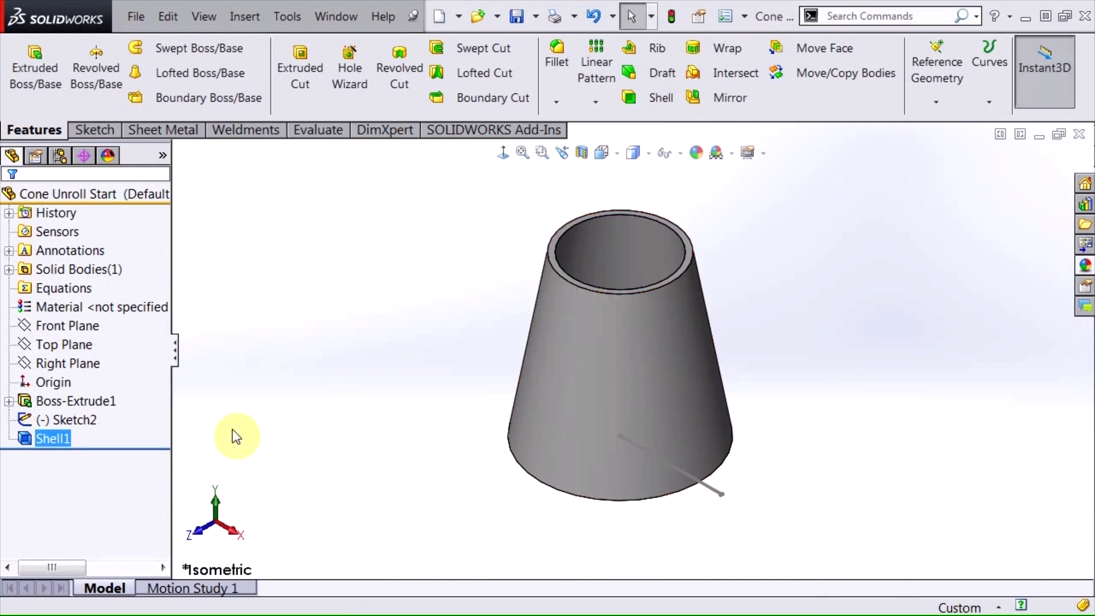
{"action": "left_click", "coordinate": [36, 419]}
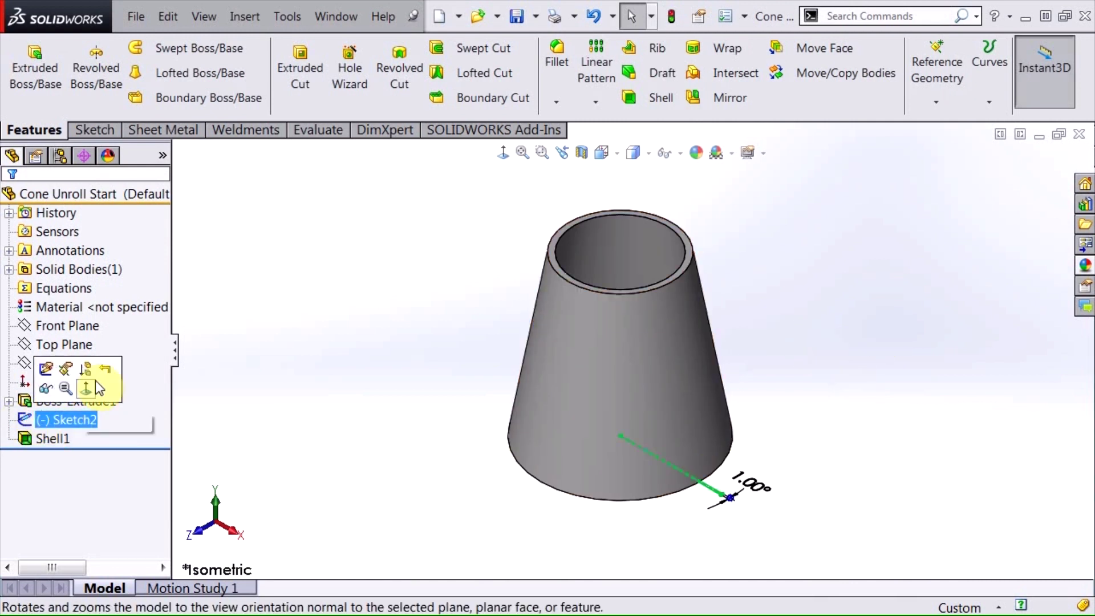
Extrude-cut the Sketch2 line Through All to slit the cone's side, then inspect the seam
{"action": "left_click", "coordinate": [300, 67]}
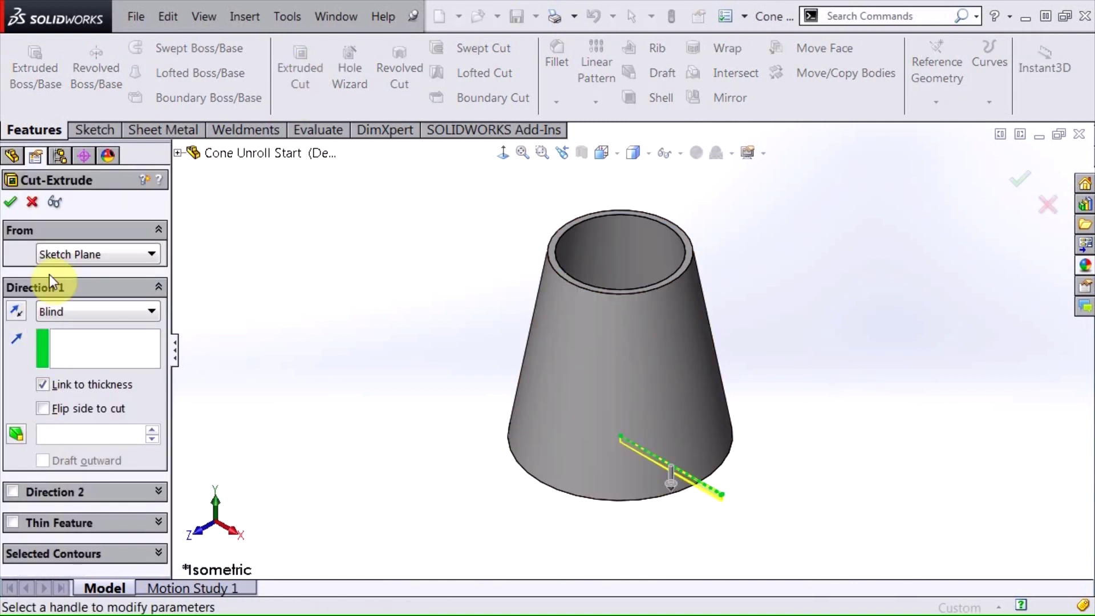
{"action": "left_click", "coordinate": [95, 311]}
{"action": "left_click", "coordinate": [70, 344]}
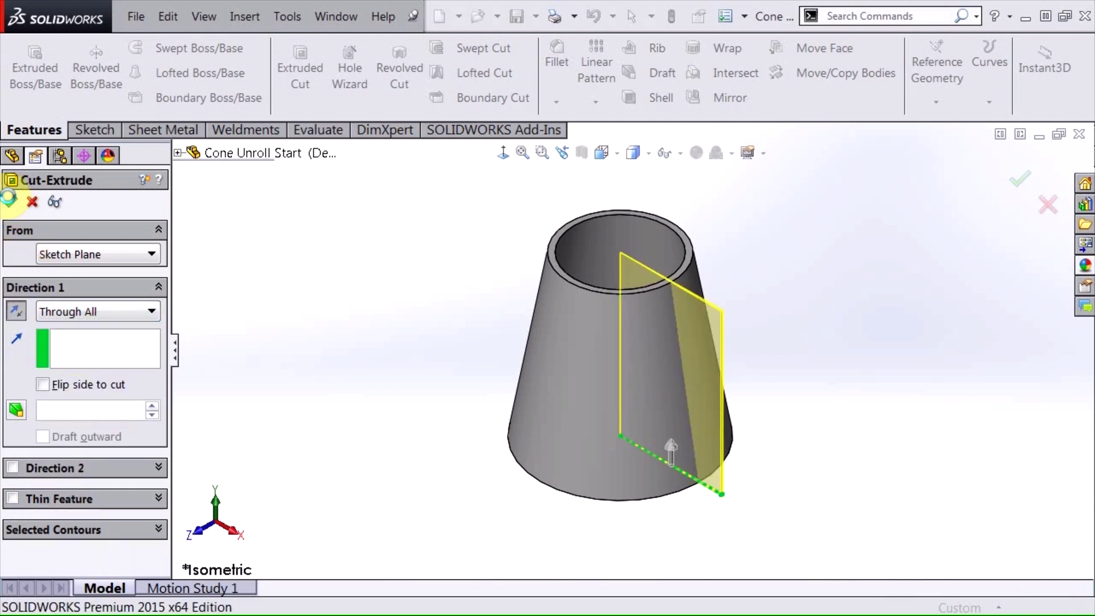
{"action": "left_click", "coordinate": [10, 201]}
{"action": "middle_click_drag", "start_coordinate": [772, 398], "coordinate": [787, 475]}
{"action": "scroll", "coordinate": [661, 336], "scroll_direction": "down", "scroll_amount": 5}
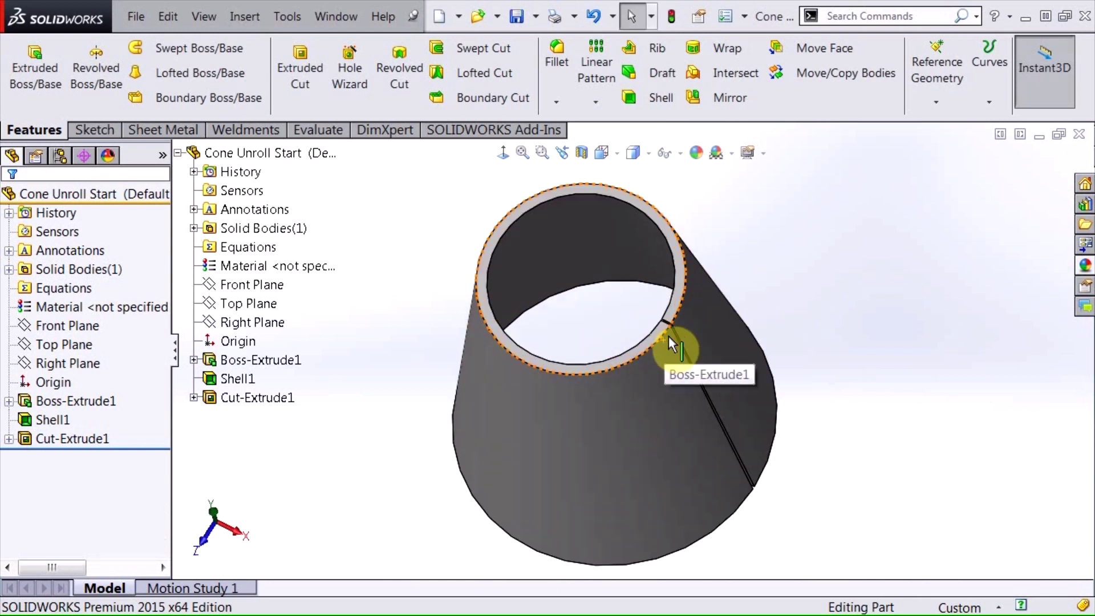
{"action": "scroll", "coordinate": [648, 336], "scroll_direction": "up", "scroll_amount": 5}
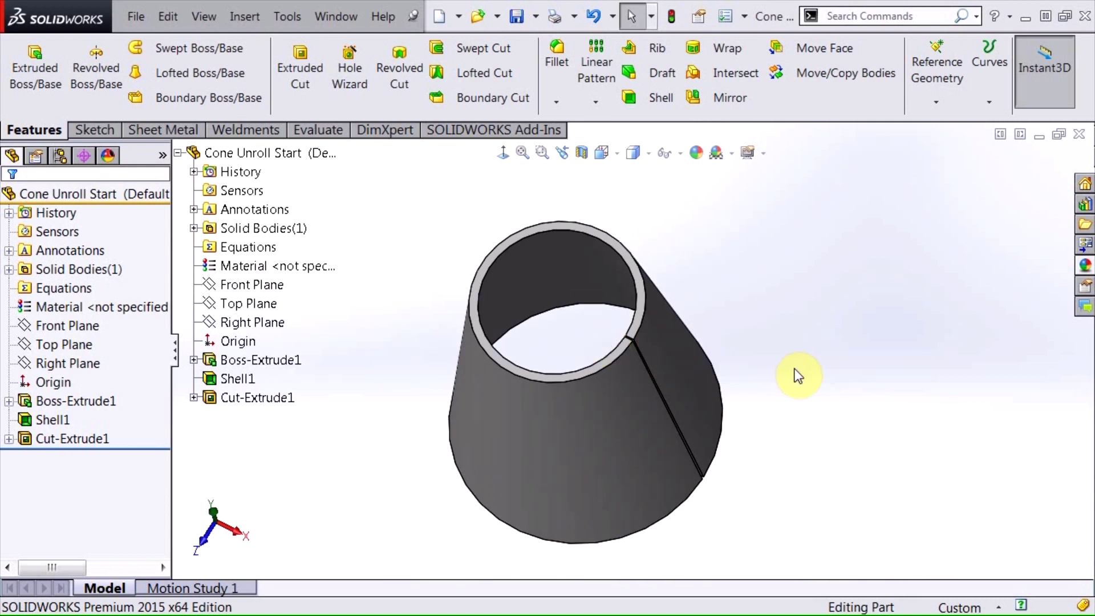
{"action": "right_click_drag", "start_coordinate": [814, 345], "coordinate": [882, 274]}
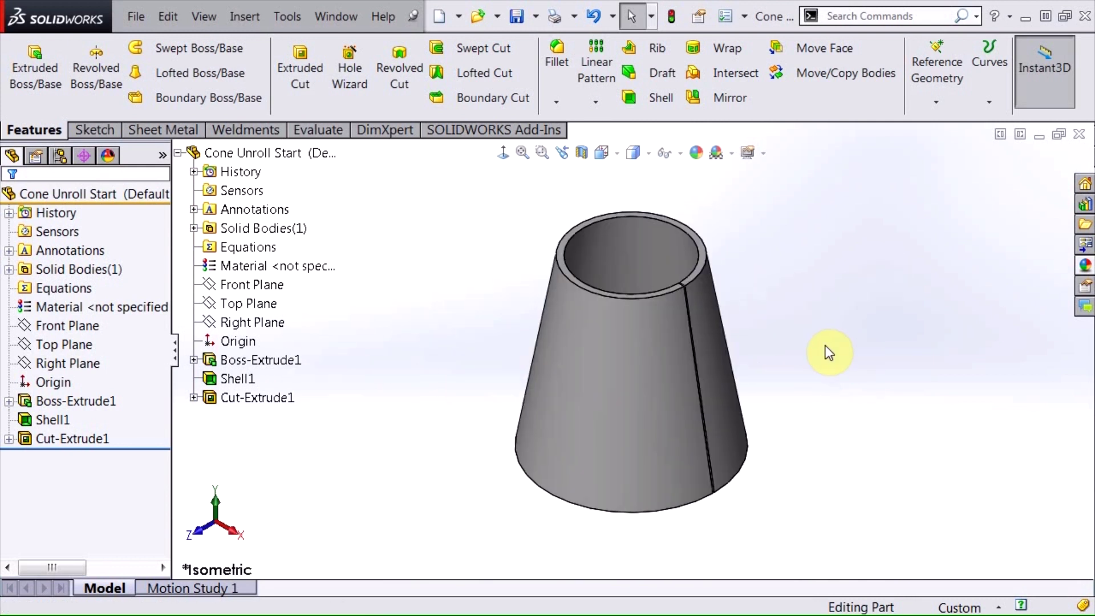
{"action": "left_click", "coordinate": [180, 131]}
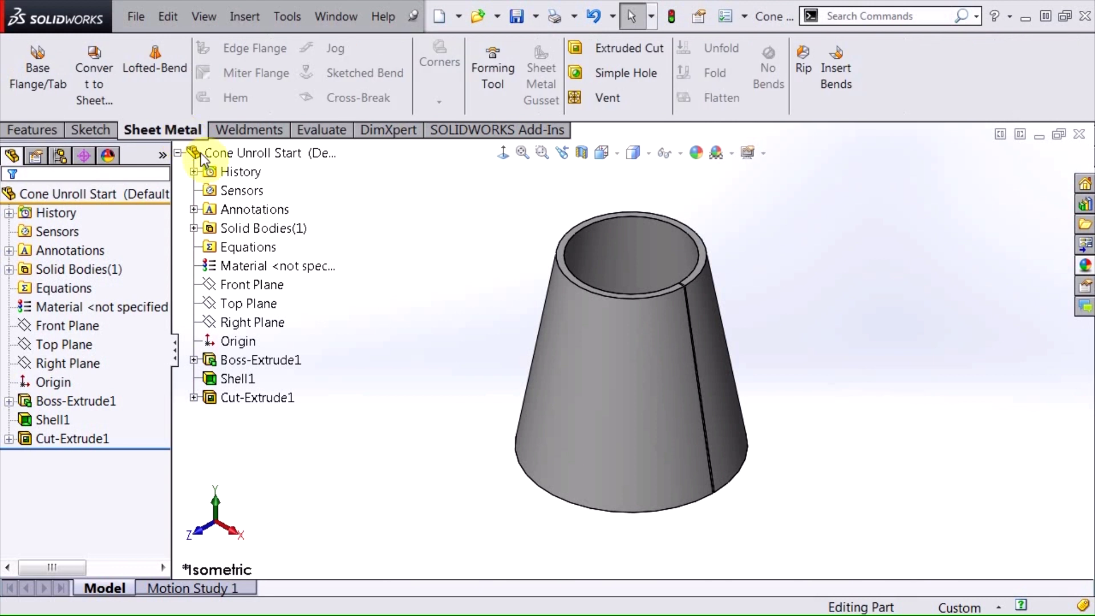
Insert Bends with the seam edge as the fixed edge and a 0.050in bend radius
{"action": "left_click", "coordinate": [843, 70]}
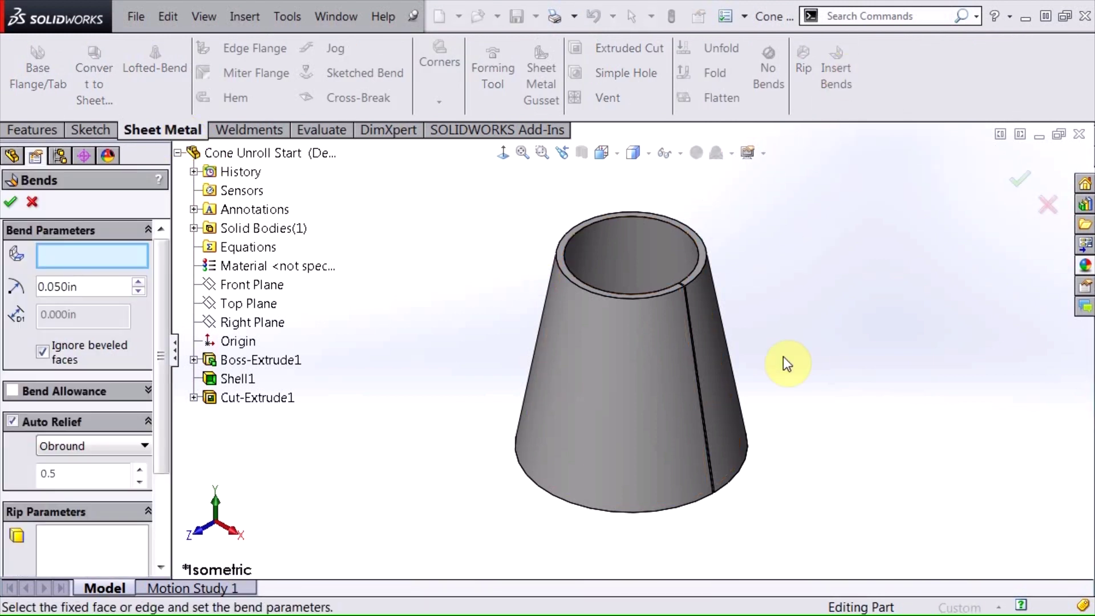
{"action": "scroll", "coordinate": [707, 348], "scroll_direction": "down", "scroll_amount": 3}
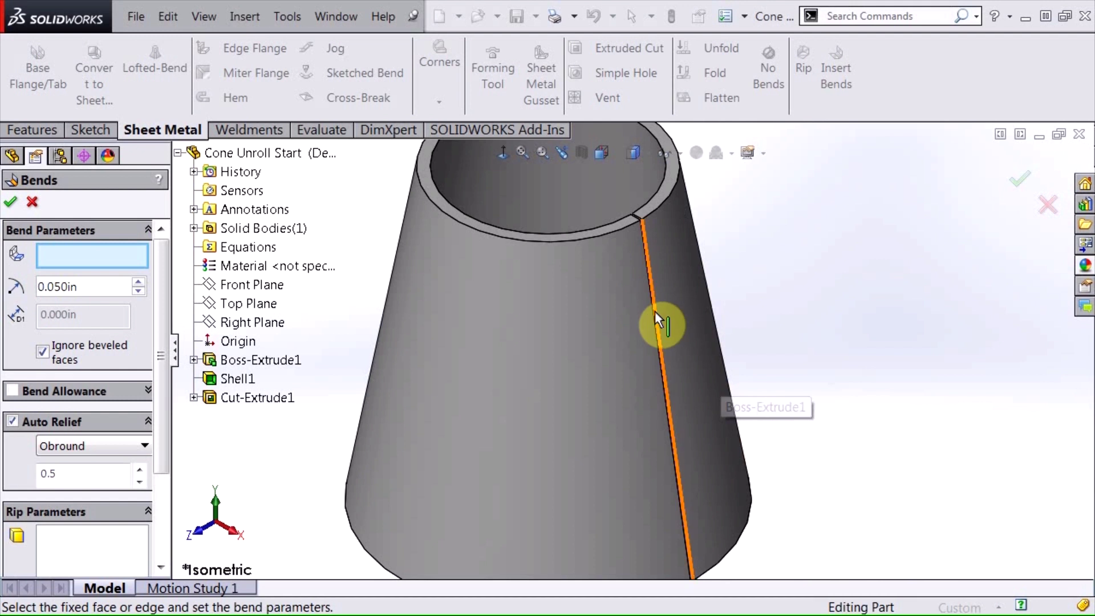
{"action": "left_click", "coordinate": [654, 314]}
{"action": "scroll", "coordinate": [793, 350], "scroll_direction": "up", "scroll_amount": 3}
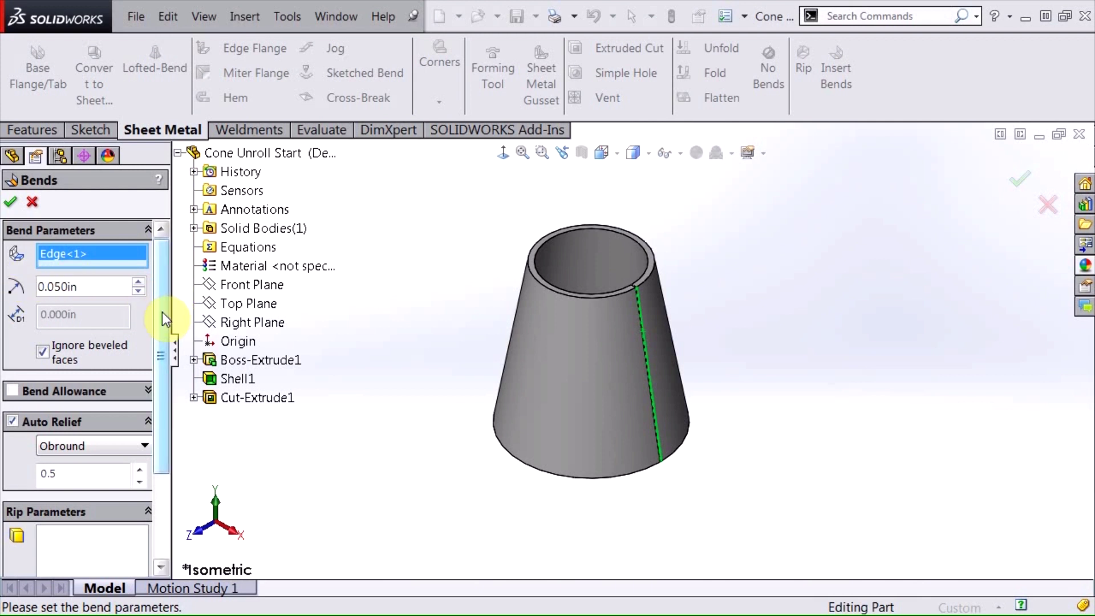
{"action": "left_click", "coordinate": [9, 206]}
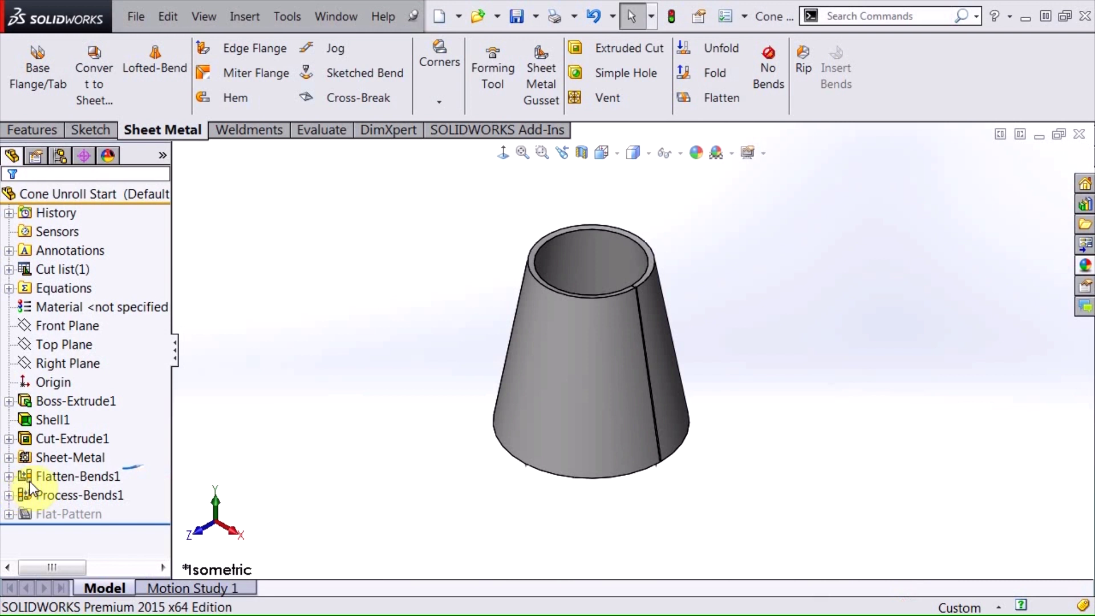
{"action": "mouse_move", "coordinate": [42, 480]}
Flatten the sheet-metal cone and zoom to fit the fan-shaped flat pattern
{"action": "left_click", "coordinate": [721, 97]}
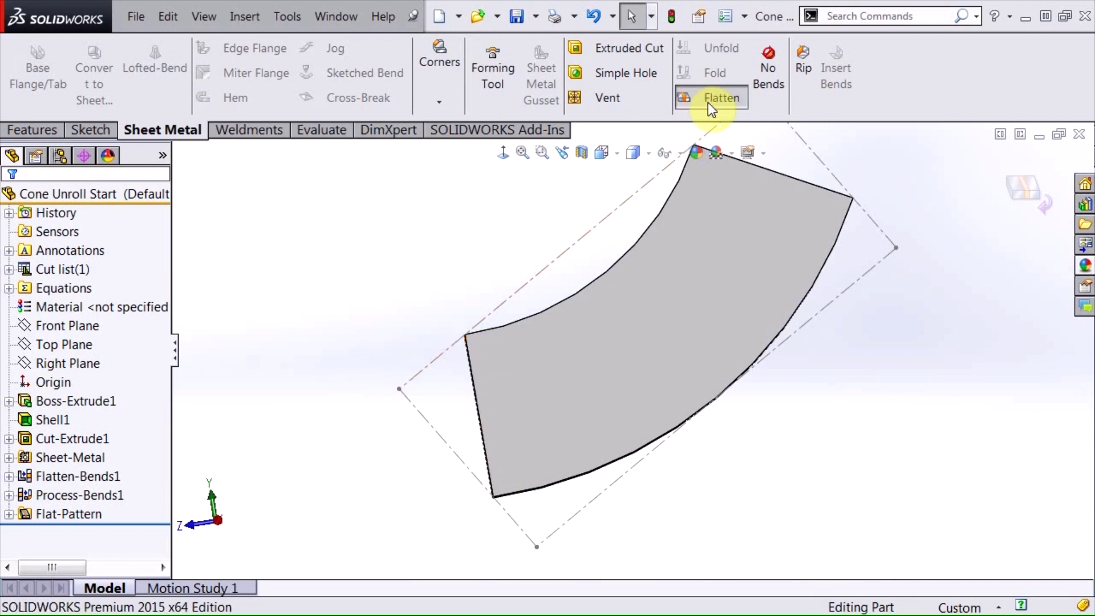
{"action": "middle_click_drag", "start_coordinate": [439, 276], "coordinate": [631, 367]}
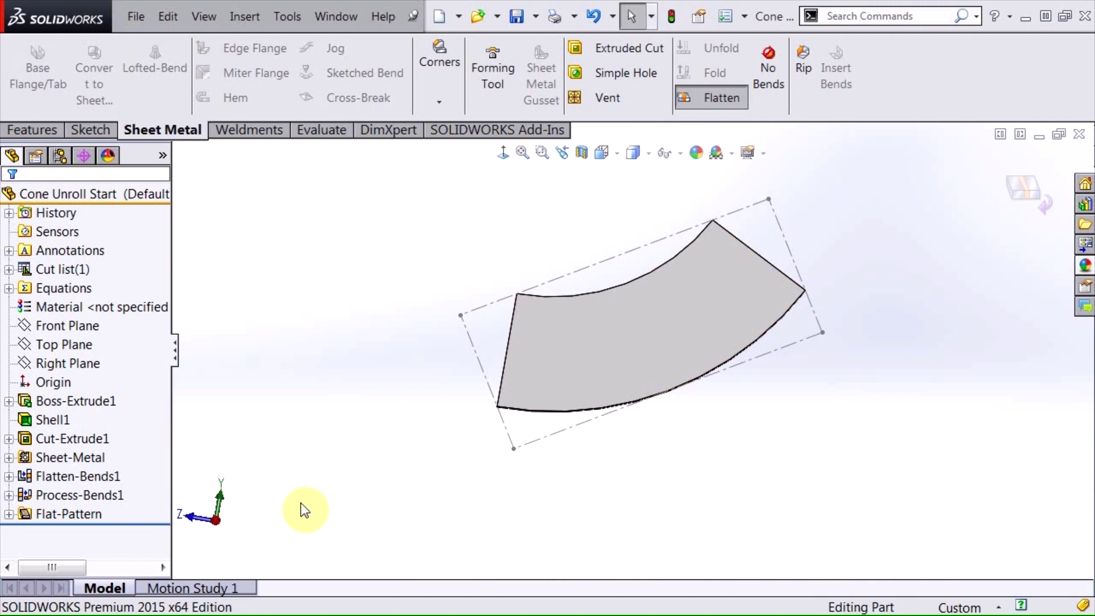
{"action": "scroll", "coordinate": [344, 443], "scroll_direction": "down", "scroll_amount": 2}
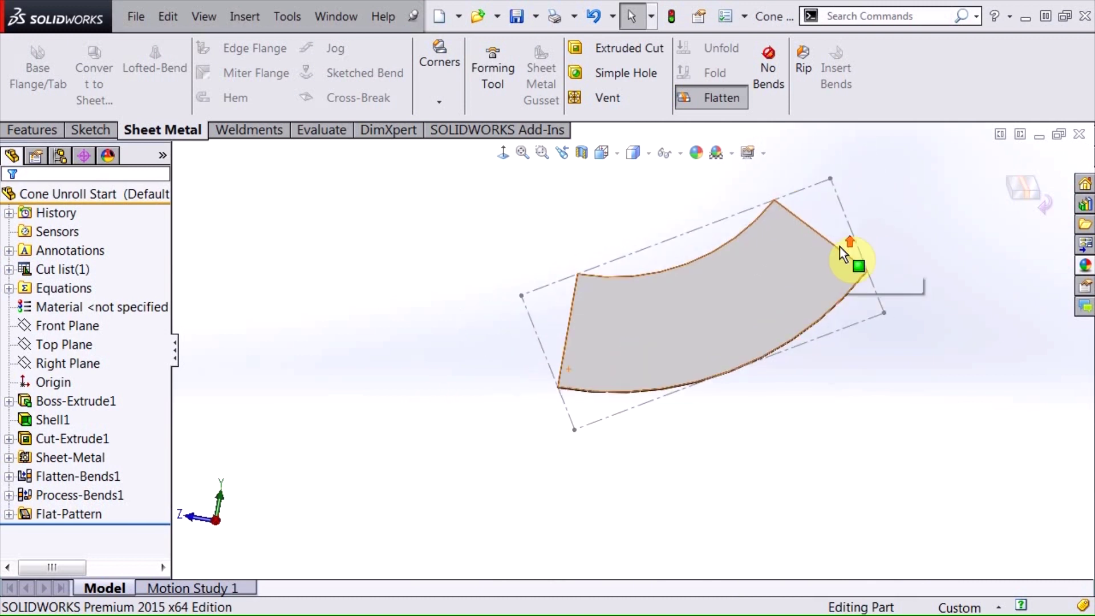
{"action": "key", "text": "f"}
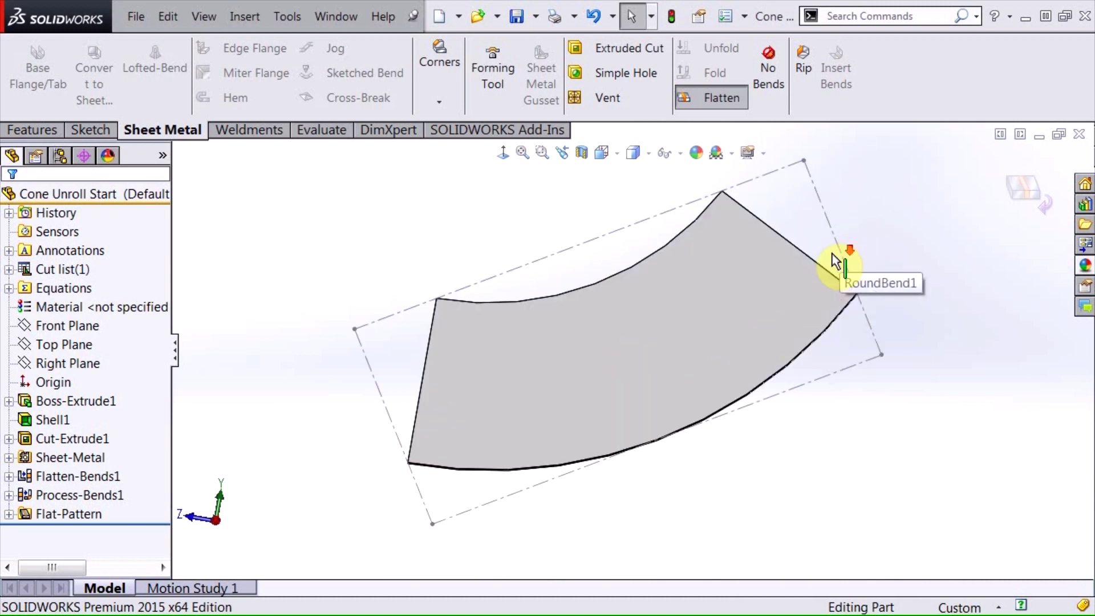
{"action": "left_click", "coordinate": [141, 522]}
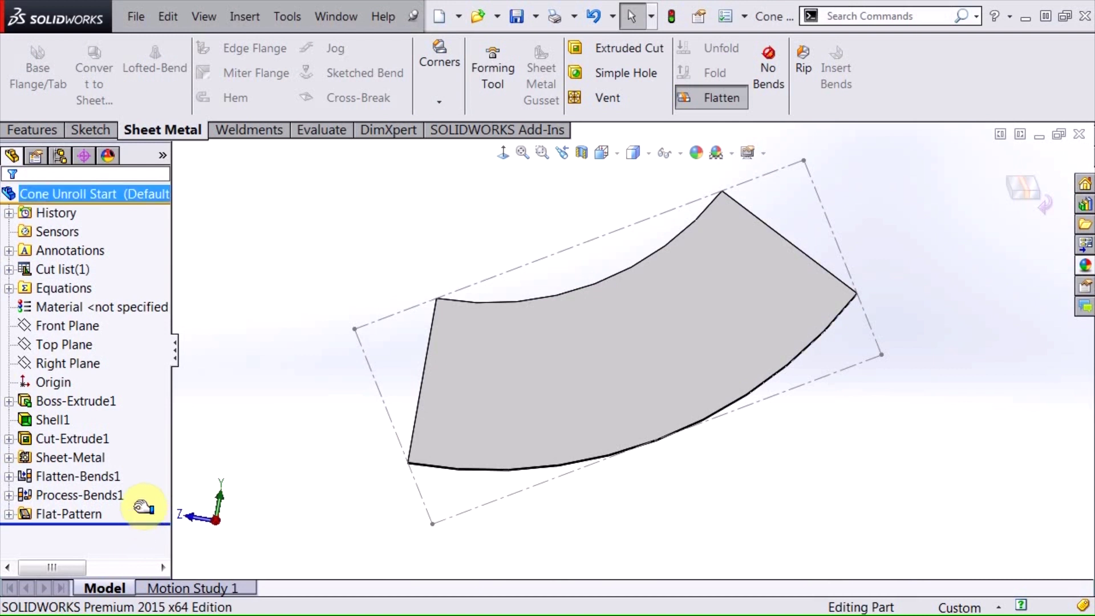
{"action": "left_click_drag", "start_coordinate": [144, 506], "coordinate": [140, 483]}
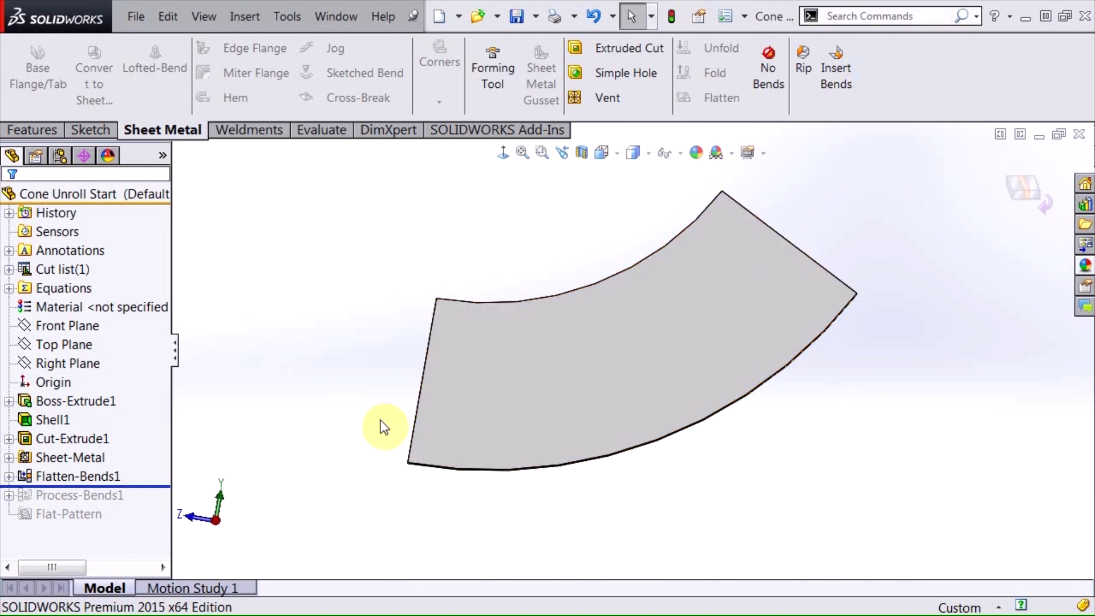
{"action": "middle_click_drag", "start_coordinate": [379, 427], "coordinate": [340, 424]}
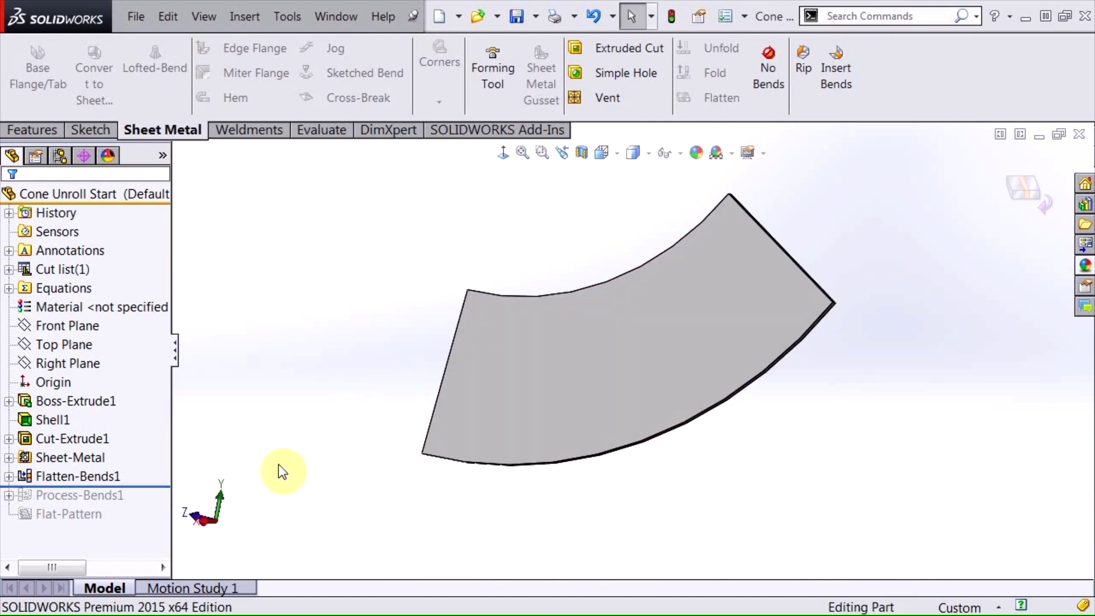
{"action": "middle_click_drag", "start_coordinate": [333, 441], "coordinate": [365, 463]}
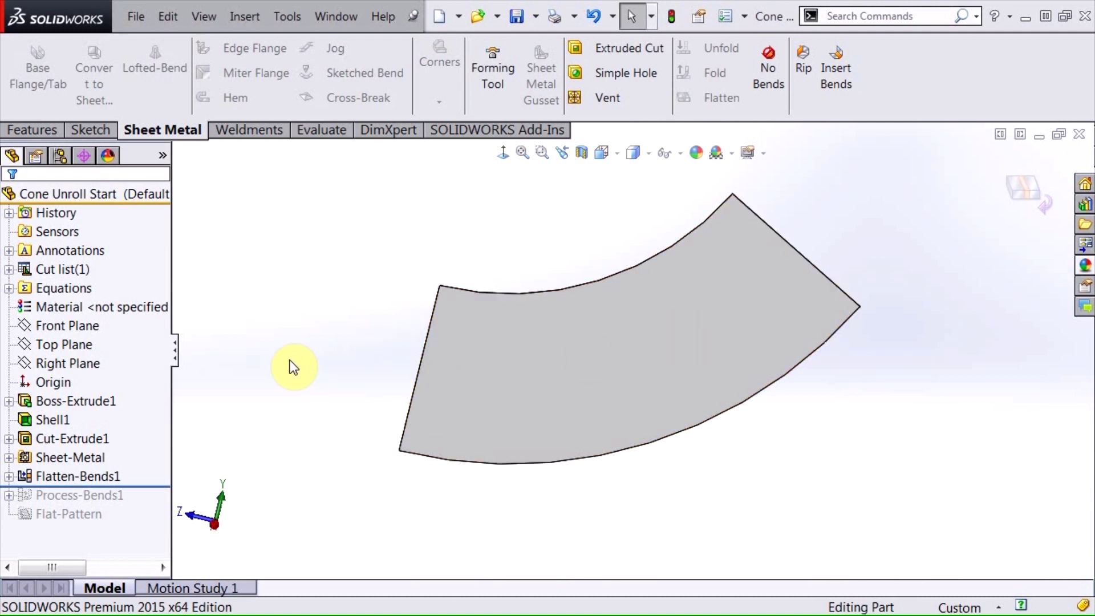
{"action": "left_click", "coordinate": [546, 368]}
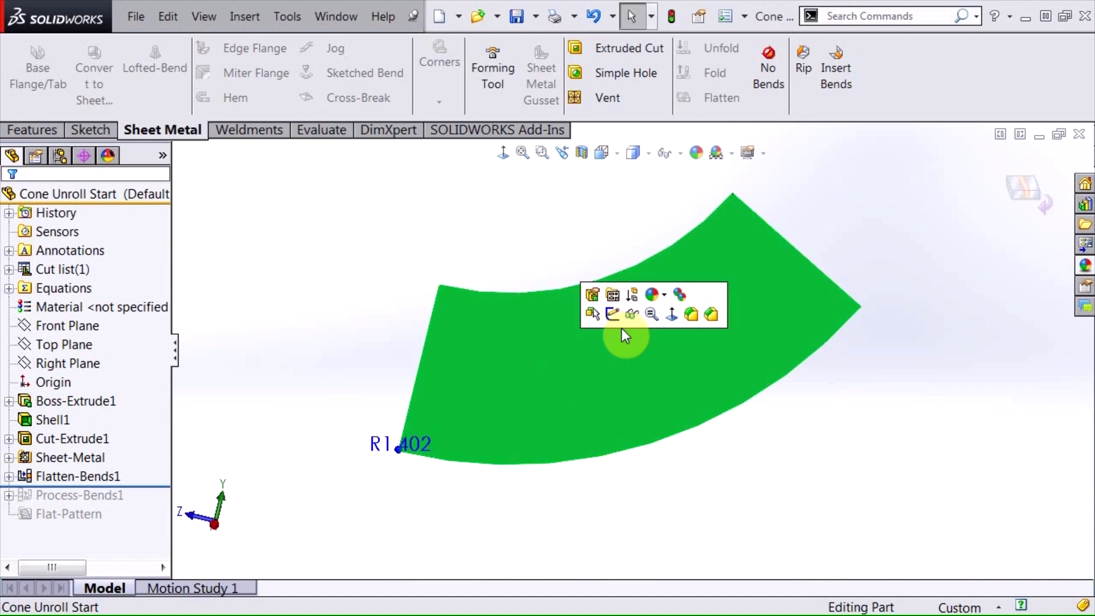
Sketch on the flat blank face a 3-point arc from the left edge to the upper-right edge
{"action": "left_click", "coordinate": [613, 312]}
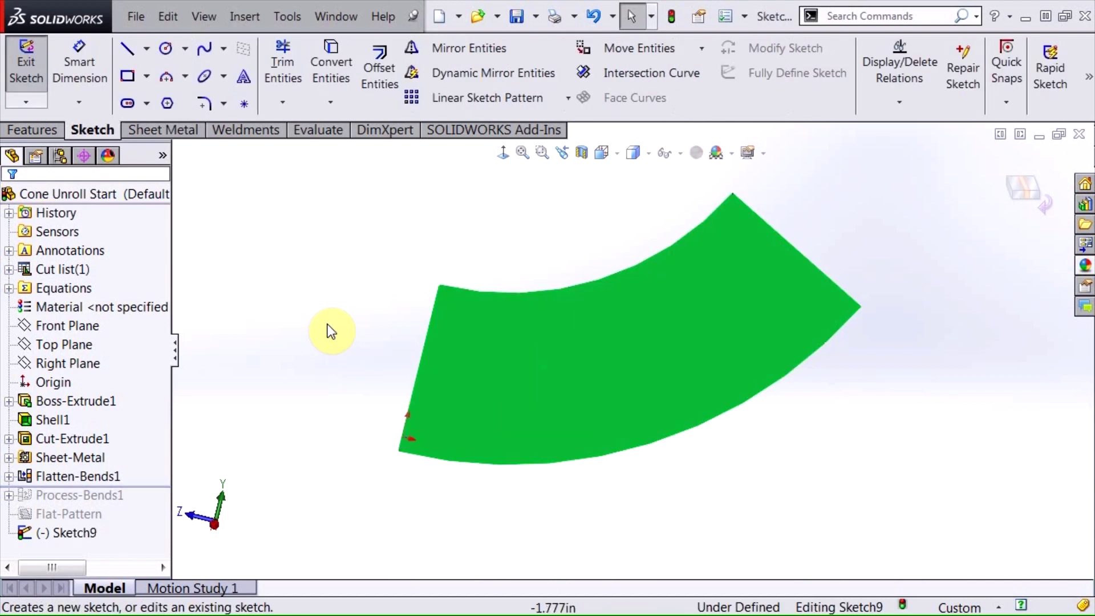
{"action": "right_click_drag", "start_coordinate": [317, 299], "coordinate": [323, 402]}
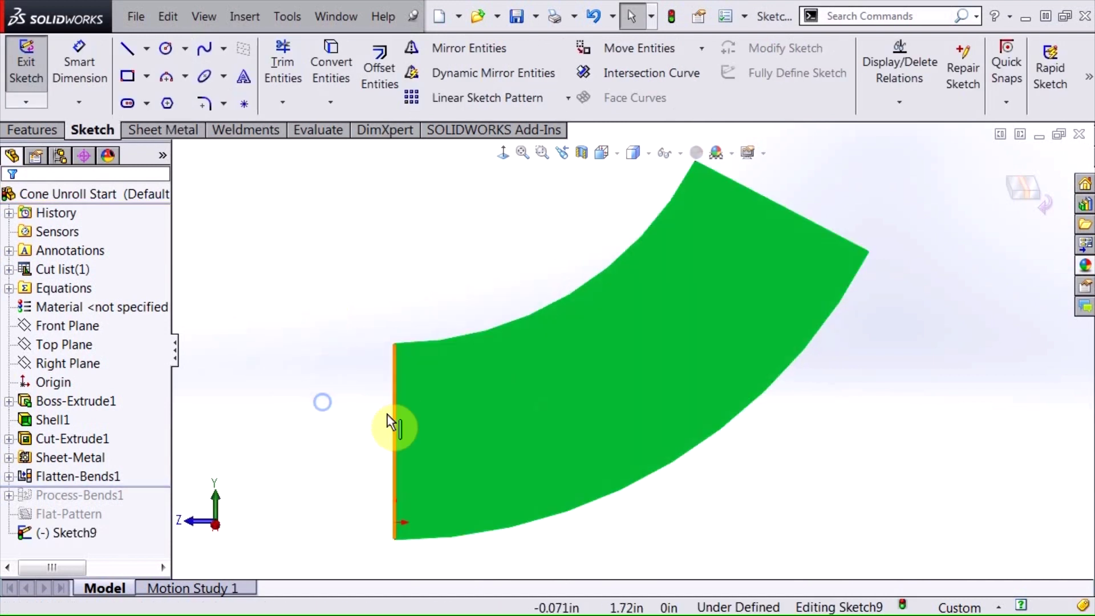
{"action": "left_click", "coordinate": [329, 374]}
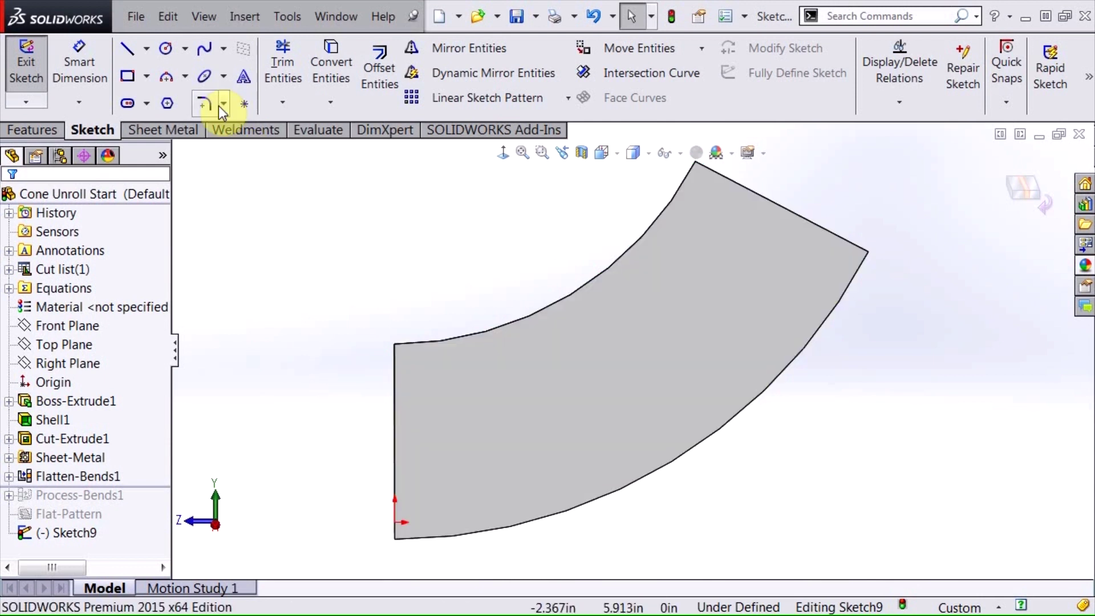
{"action": "left_click", "coordinate": [165, 76]}
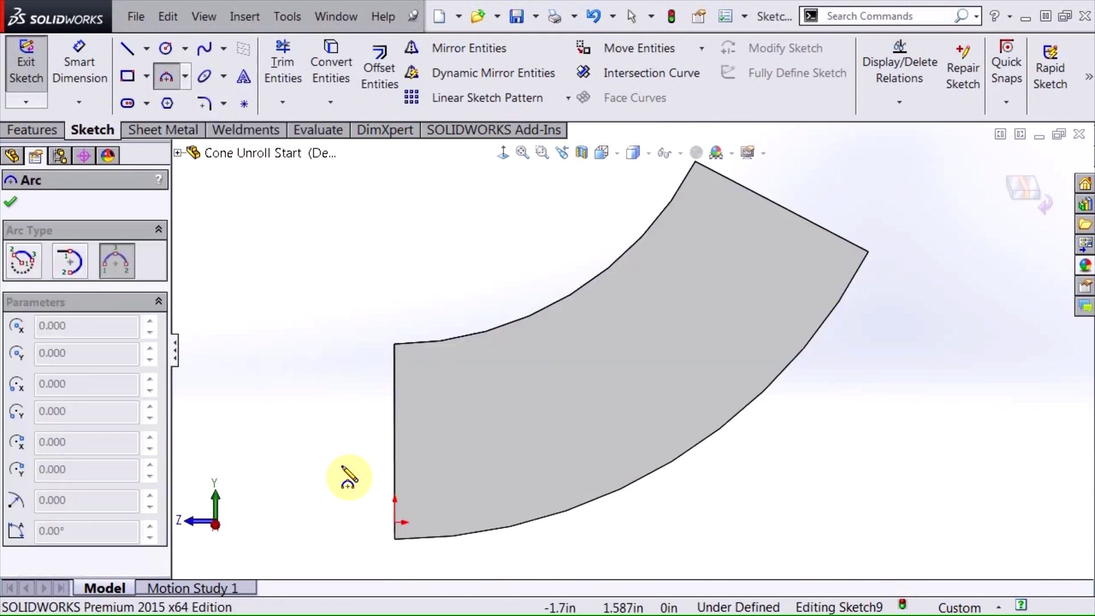
{"action": "left_click", "coordinate": [394, 441]}
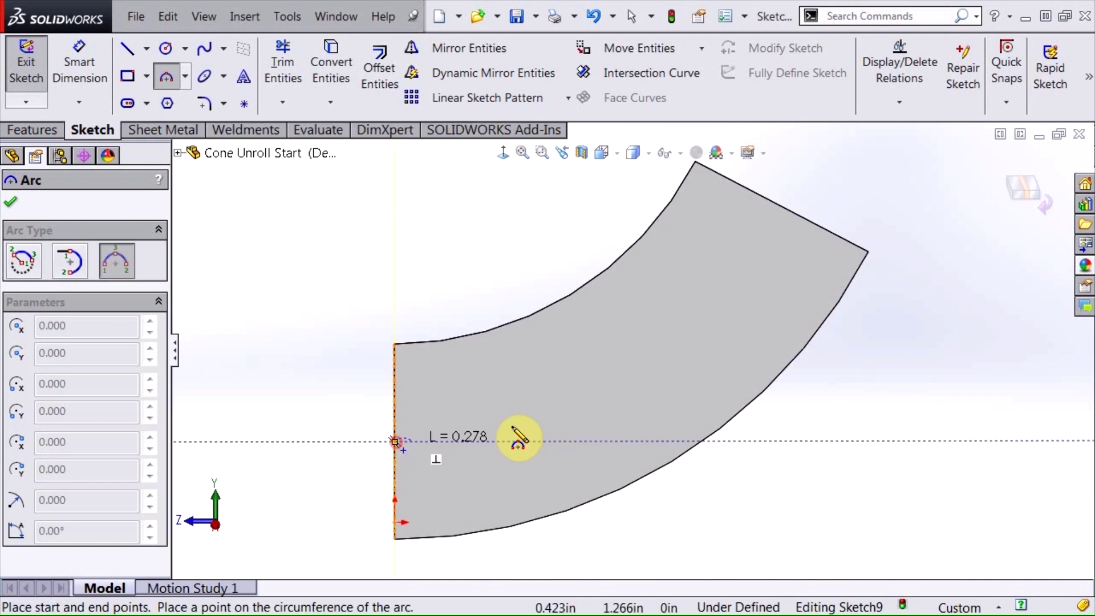
{"action": "left_click", "coordinate": [782, 207]}
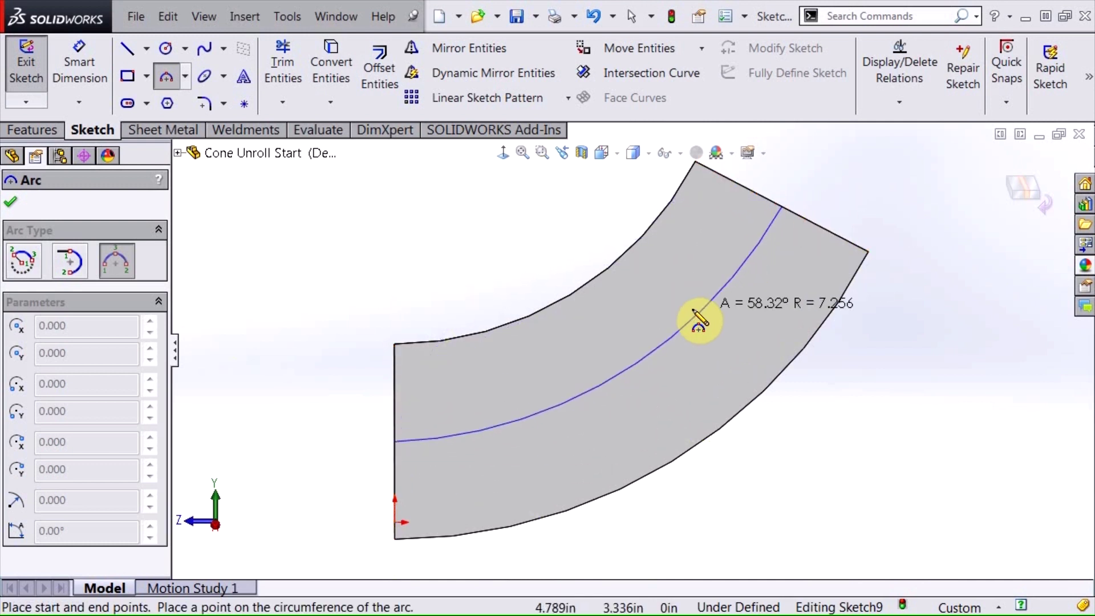
{"action": "left_click", "coordinate": [697, 314]}
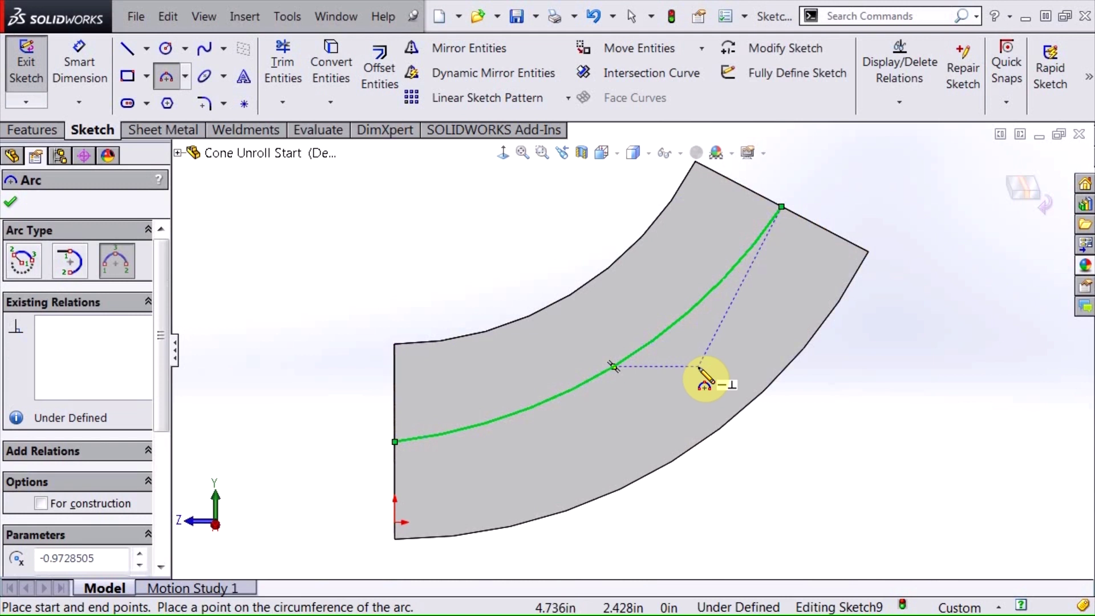
{"action": "key", "text": "Escape"}
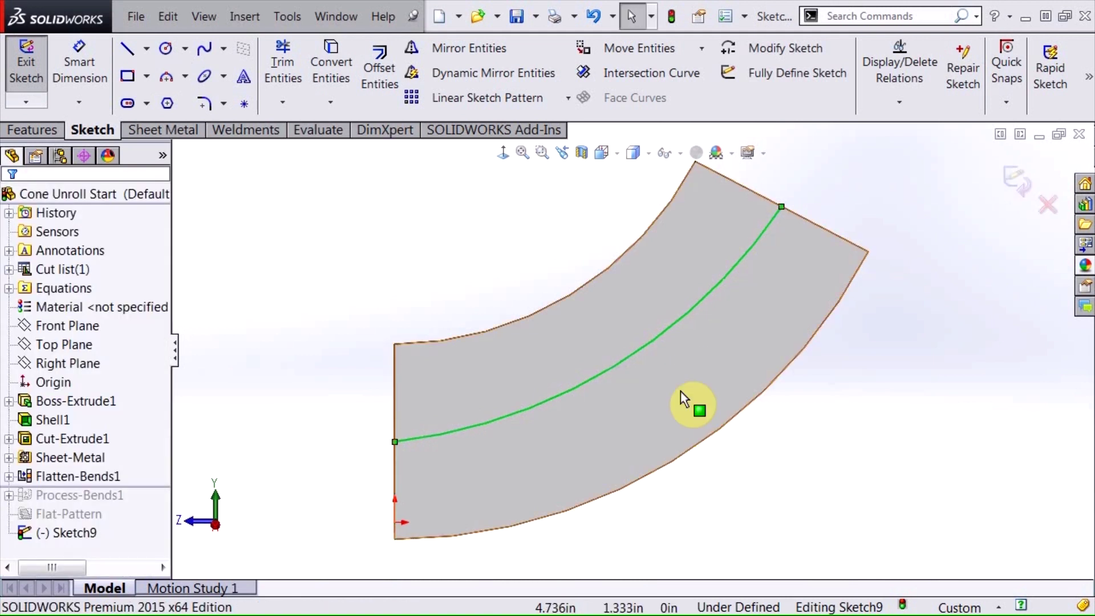
Make the arc concentric with the curved lower edge and convert it to construction geometry
{"action": "left_click", "coordinate": [641, 349]}
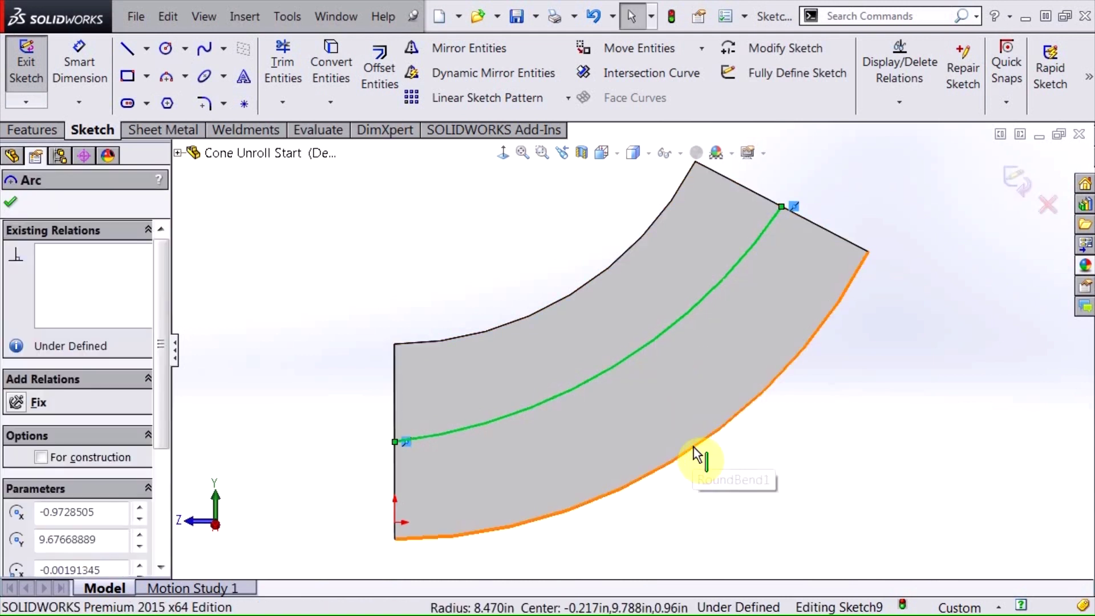
{"action": "left_click", "coordinate": [693, 447], "text": "ctrl"}
{"action": "left_click", "coordinate": [775, 372]}
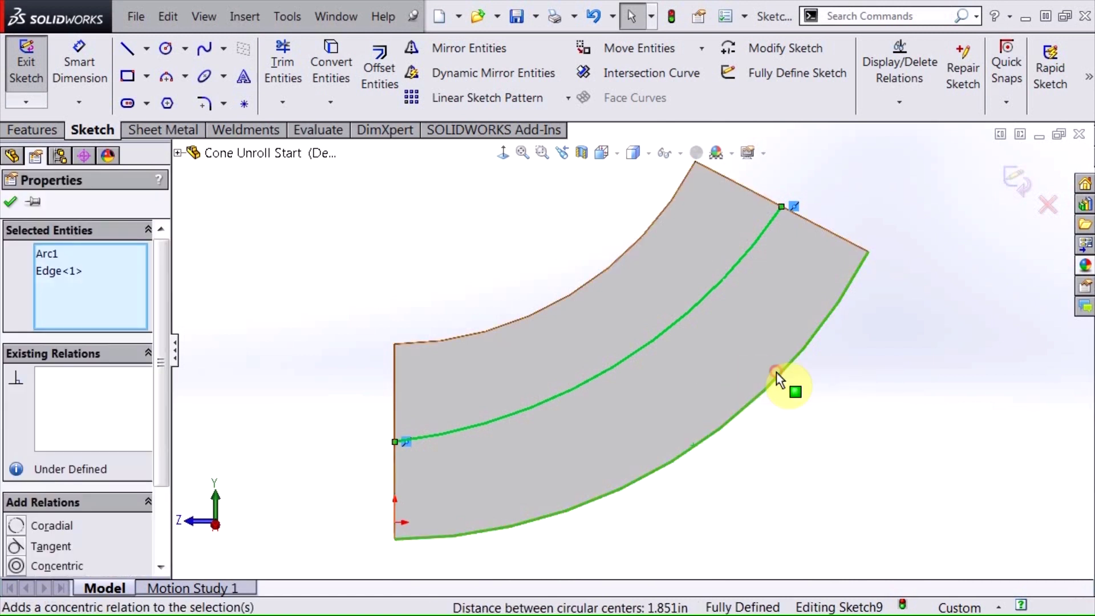
{"action": "left_click", "coordinate": [843, 459]}
{"action": "left_click", "coordinate": [731, 275]}
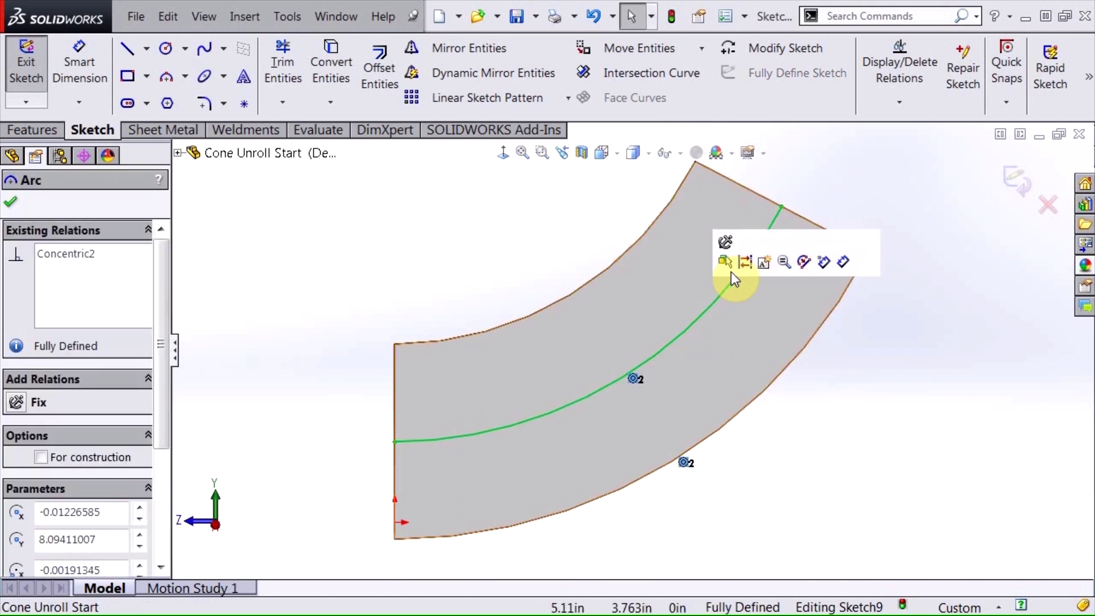
{"action": "left_click", "coordinate": [745, 264]}
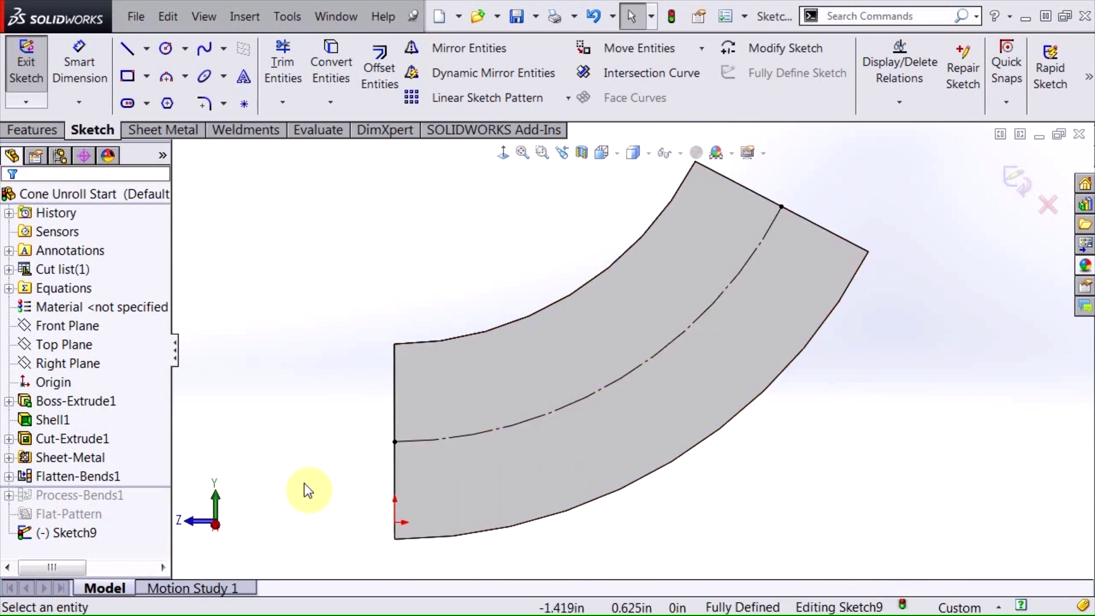
{"action": "left_click", "coordinate": [167, 102]}
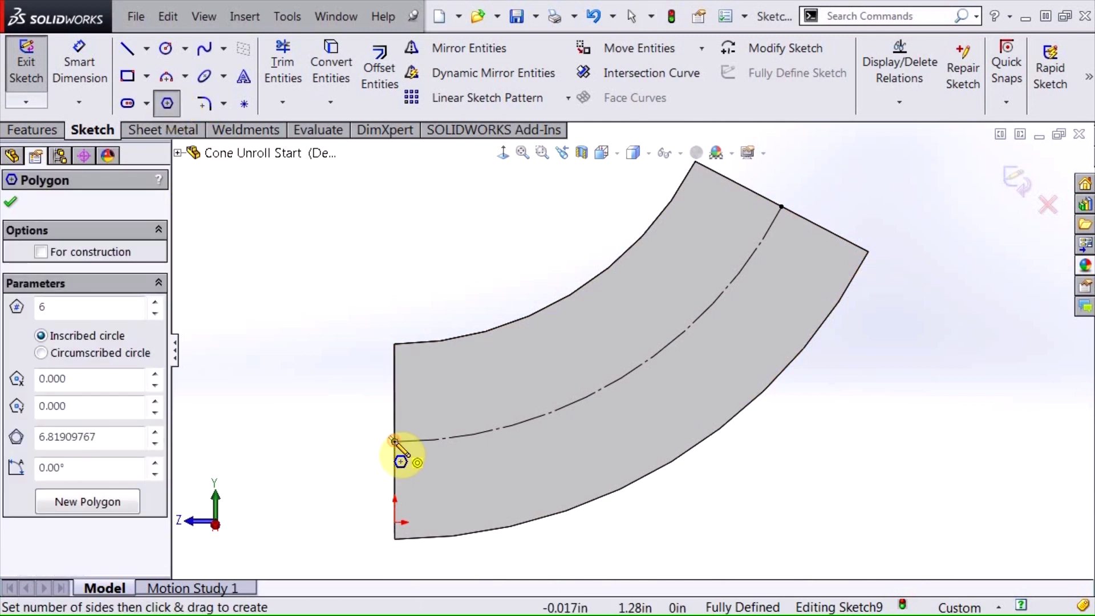
Draw a six-sided polygon at the arc's left end and dimension its inscribed circle to 0.5
{"action": "left_click_drag", "start_coordinate": [393, 440], "coordinate": [381, 404]}
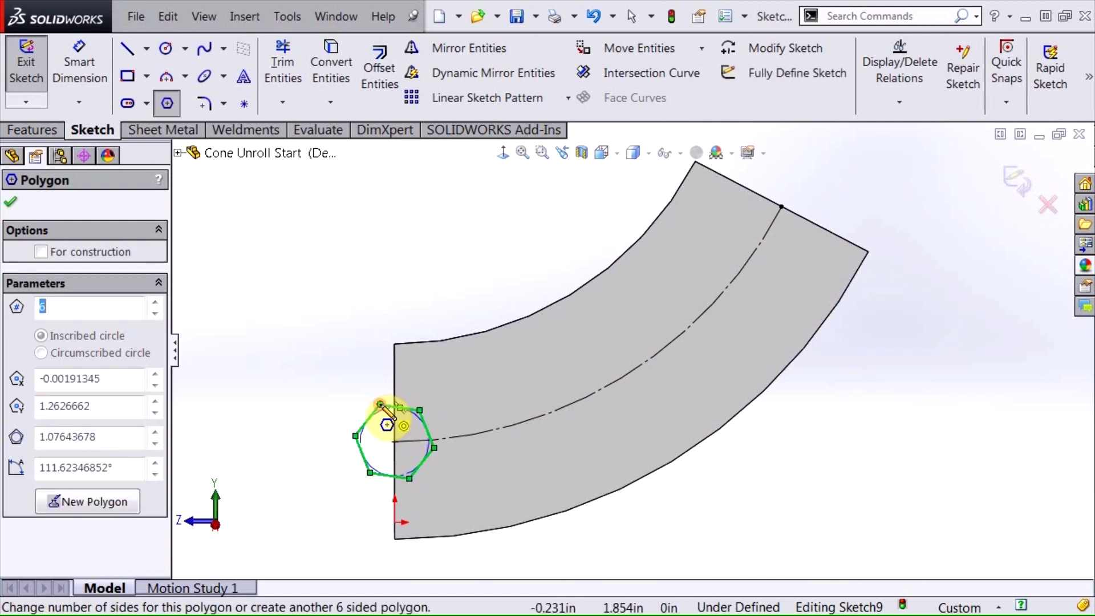
{"action": "right_click", "coordinate": [347, 379]}
{"action": "left_click", "coordinate": [391, 392]}
{"action": "right_click_drag", "start_coordinate": [332, 401], "coordinate": [331, 312]}
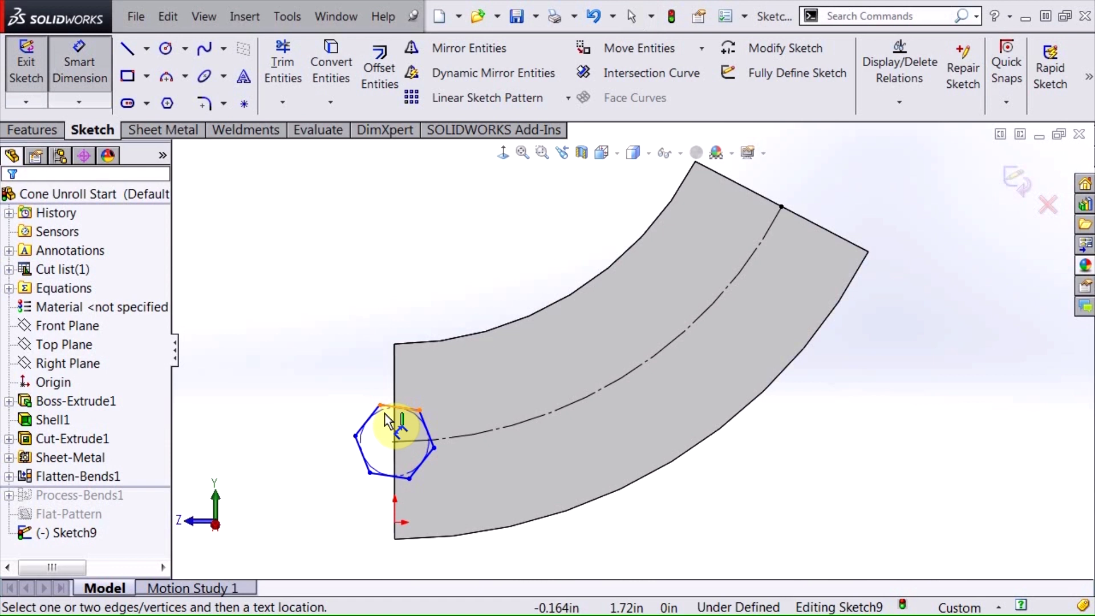
{"action": "scroll", "coordinate": [381, 420], "scroll_direction": "down", "scroll_amount": 5}
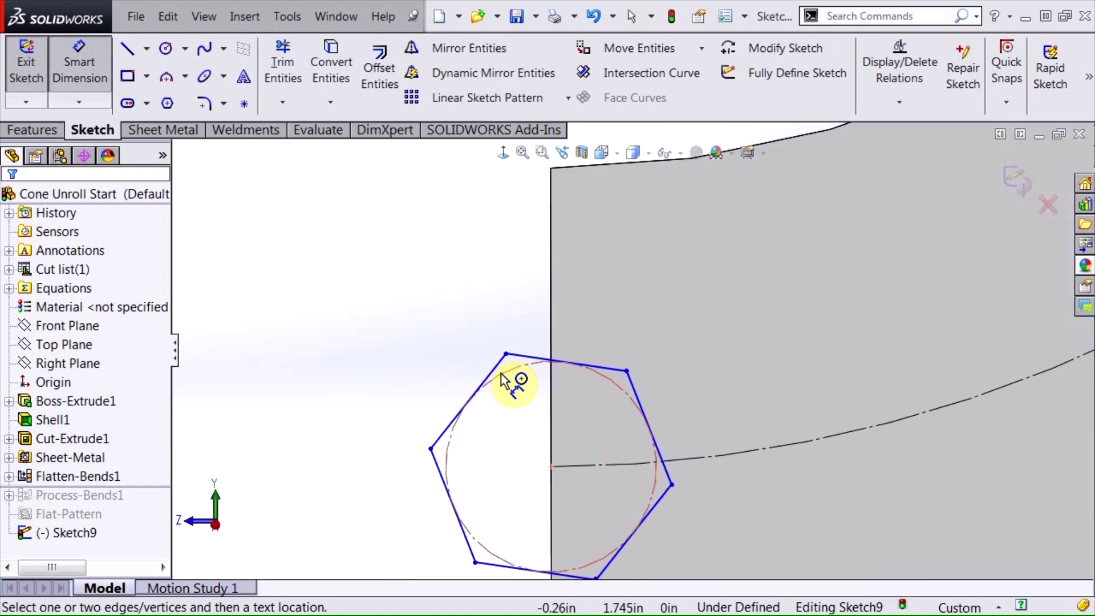
{"action": "left_click", "coordinate": [502, 379]}
{"action": "left_click", "coordinate": [307, 245]}
{"action": "type", "text": ".5"}
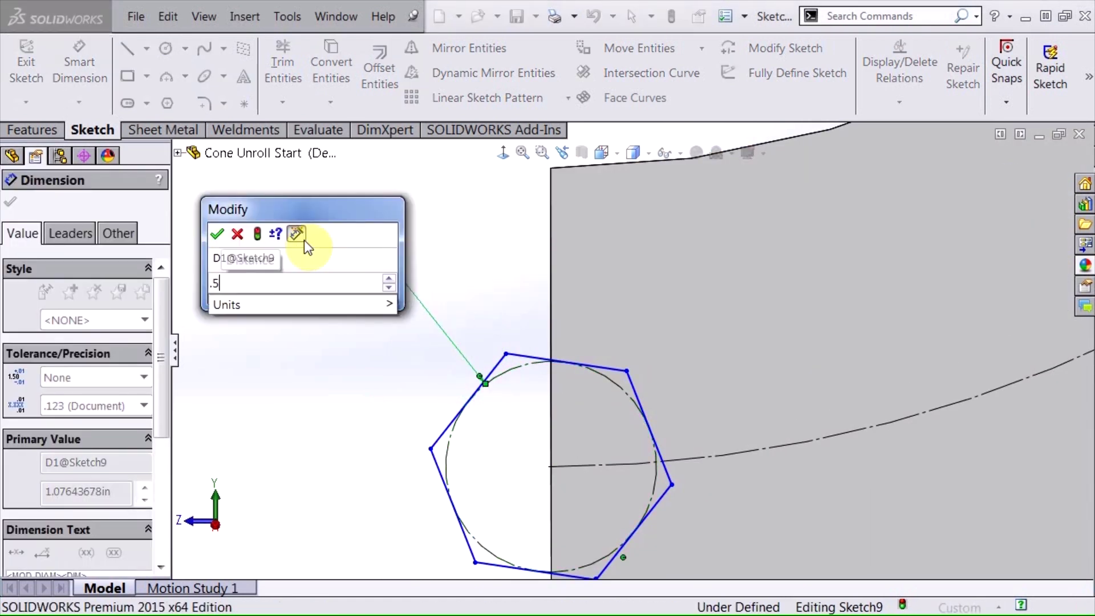
{"action": "key", "text": "Return"}
{"action": "right_click", "coordinate": [355, 393]}
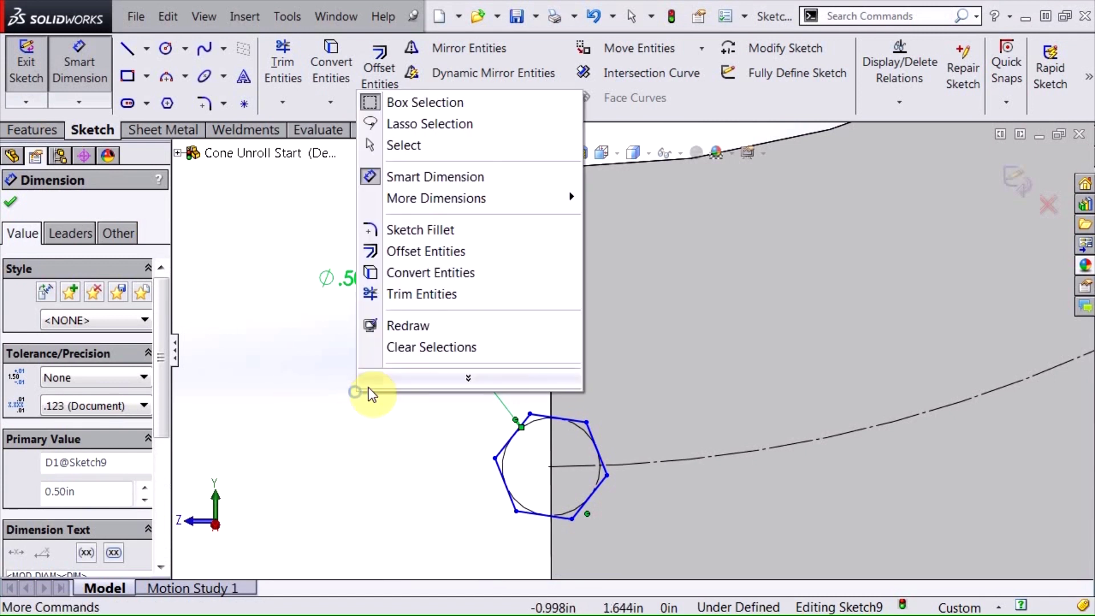
{"action": "left_click", "coordinate": [394, 146]}
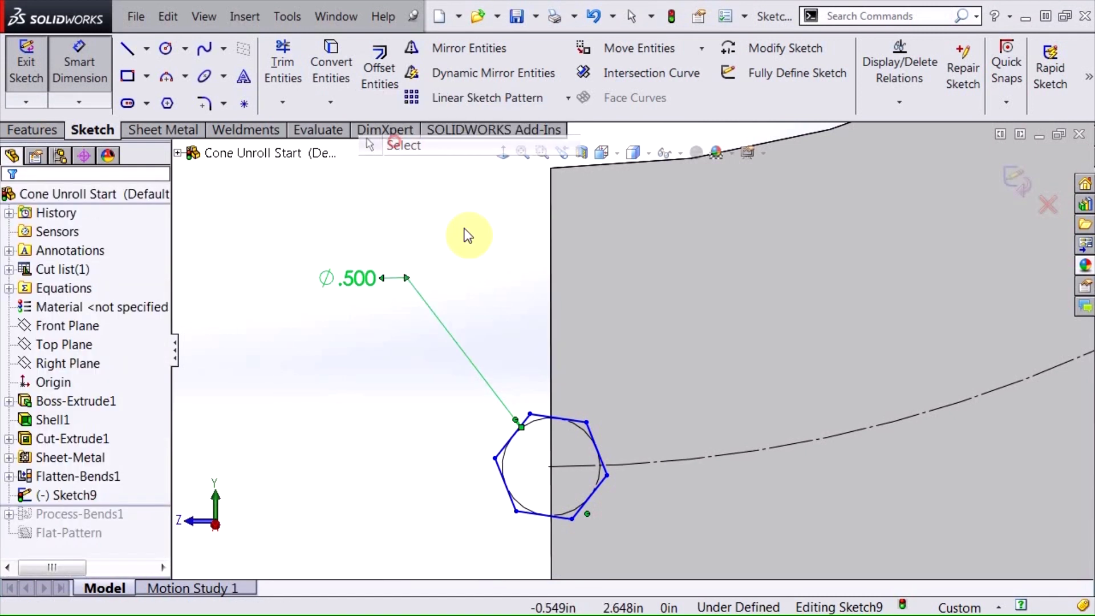
Add a Coincident relation between a hexagon vertex and the left edge to fully define Sketch9
{"action": "left_click", "coordinate": [530, 414]}
{"action": "left_click", "coordinate": [551, 388], "text": "ctrl"}
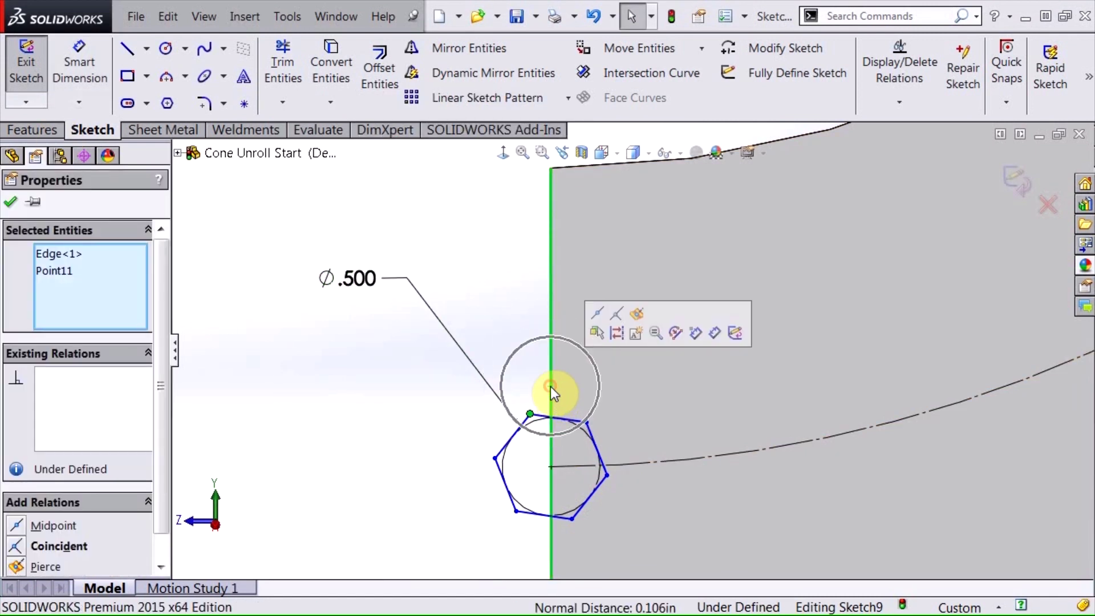
{"action": "left_click", "coordinate": [617, 313]}
{"action": "left_click", "coordinate": [507, 337]}
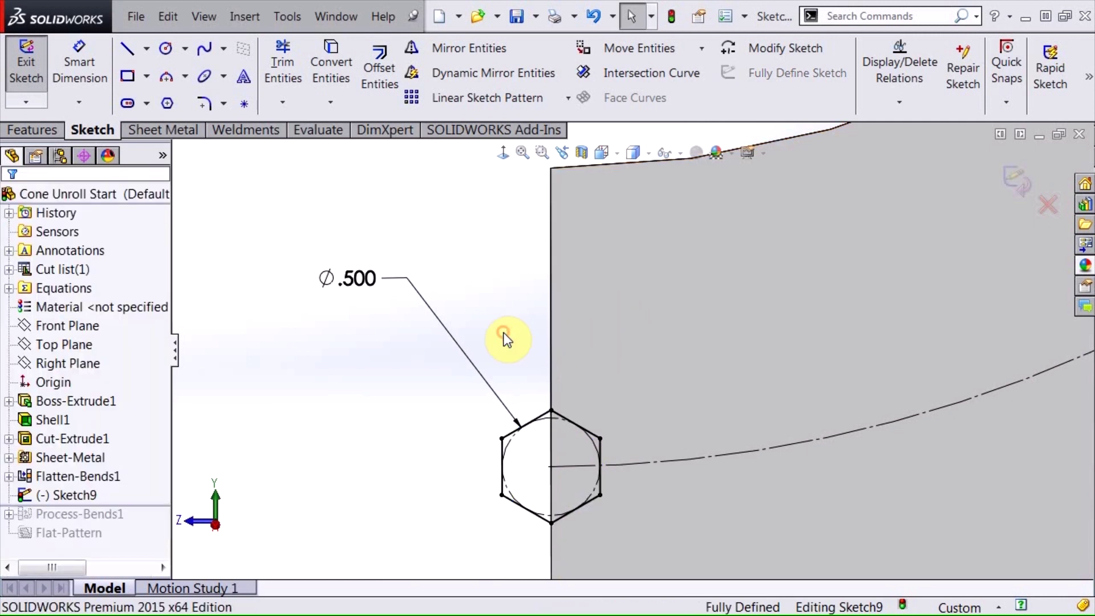
Extrude-cut the hexagon with Link to thickness enabled, notching the blank's left edge
{"action": "key", "text": "z"}
{"action": "left_click", "coordinate": [25, 129]}
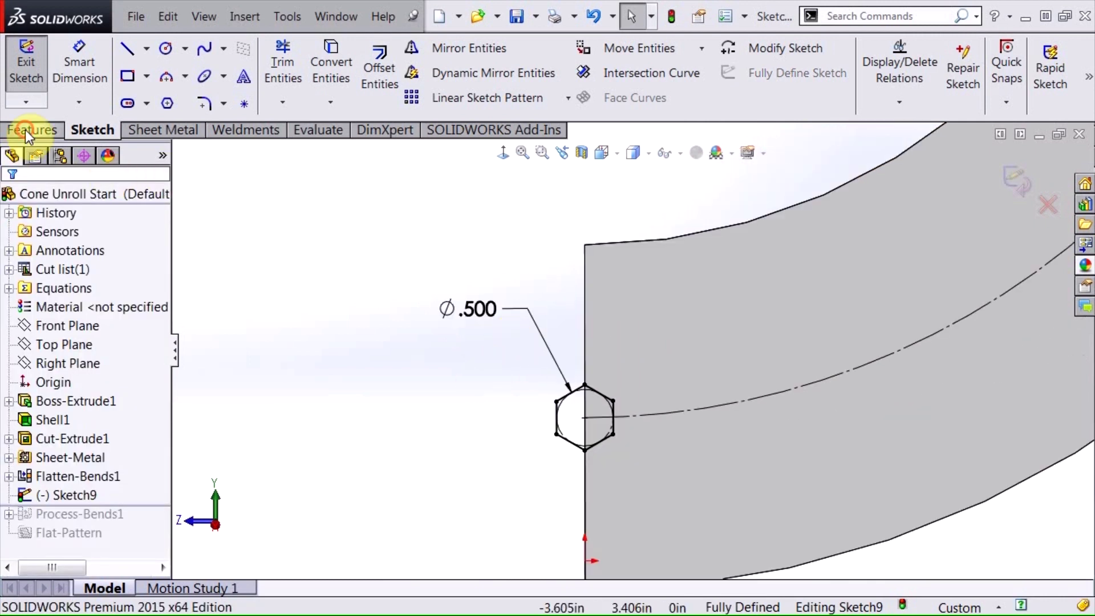
{"action": "left_click", "coordinate": [307, 67]}
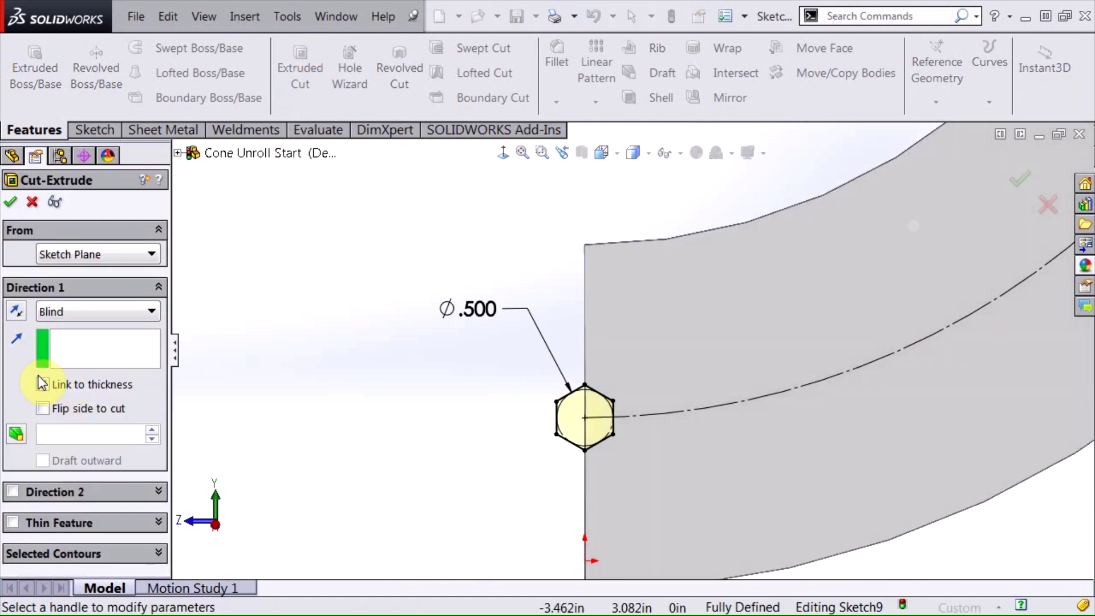
{"action": "left_click", "coordinate": [42, 383]}
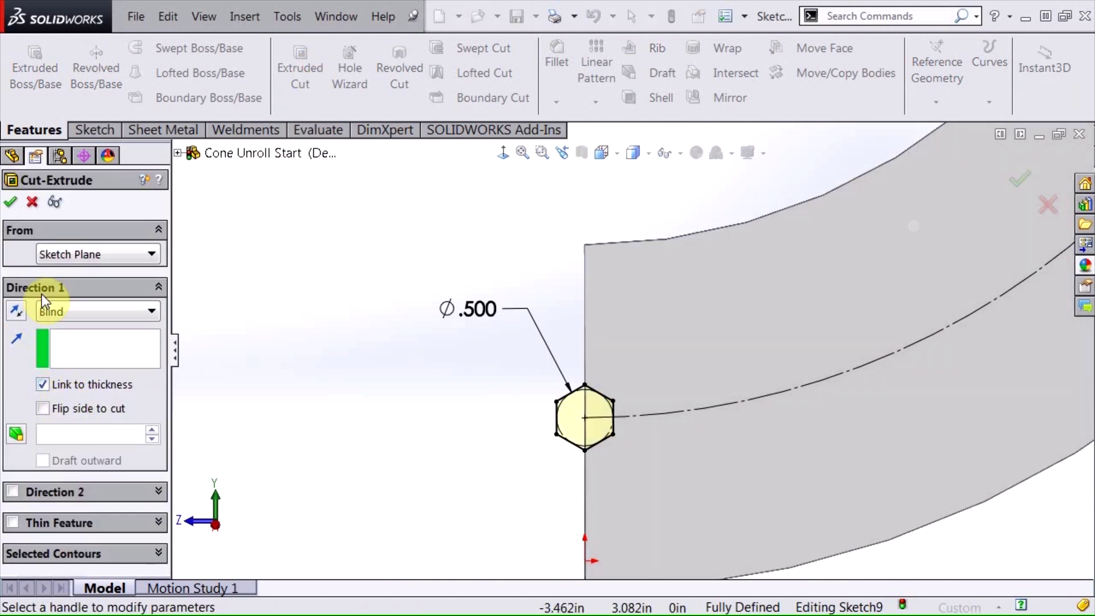
{"action": "left_click", "coordinate": [10, 202]}
{"action": "left_click", "coordinate": [376, 461]}
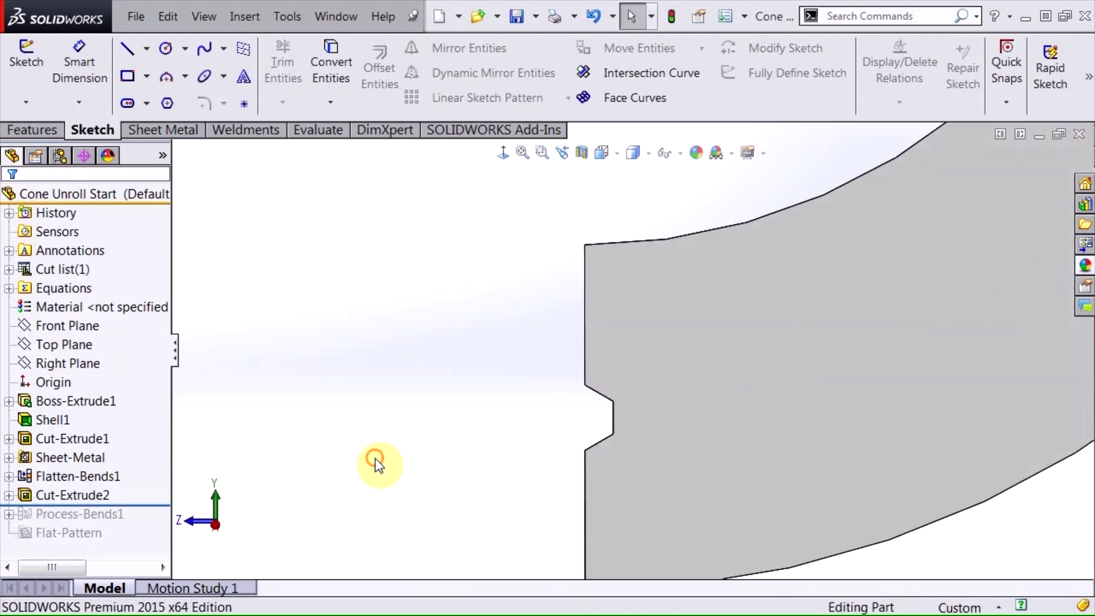
Show Sketch9 under Cut-Extrude2 so the guide arc stays visible
{"action": "middle_click_drag", "start_coordinate": [420, 472], "coordinate": [508, 438]}
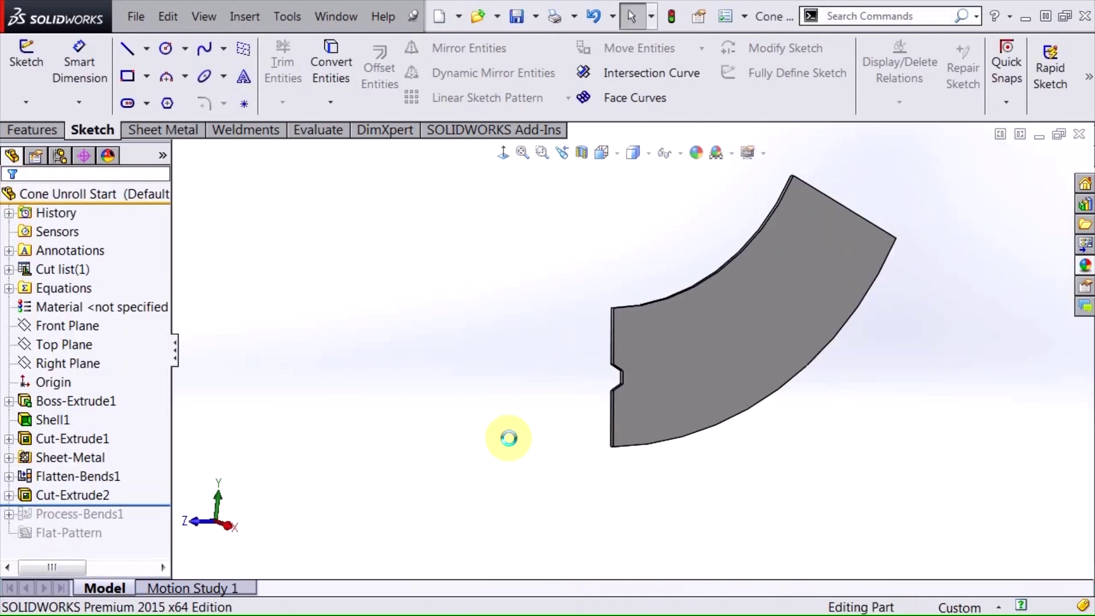
{"action": "left_click", "coordinate": [10, 495]}
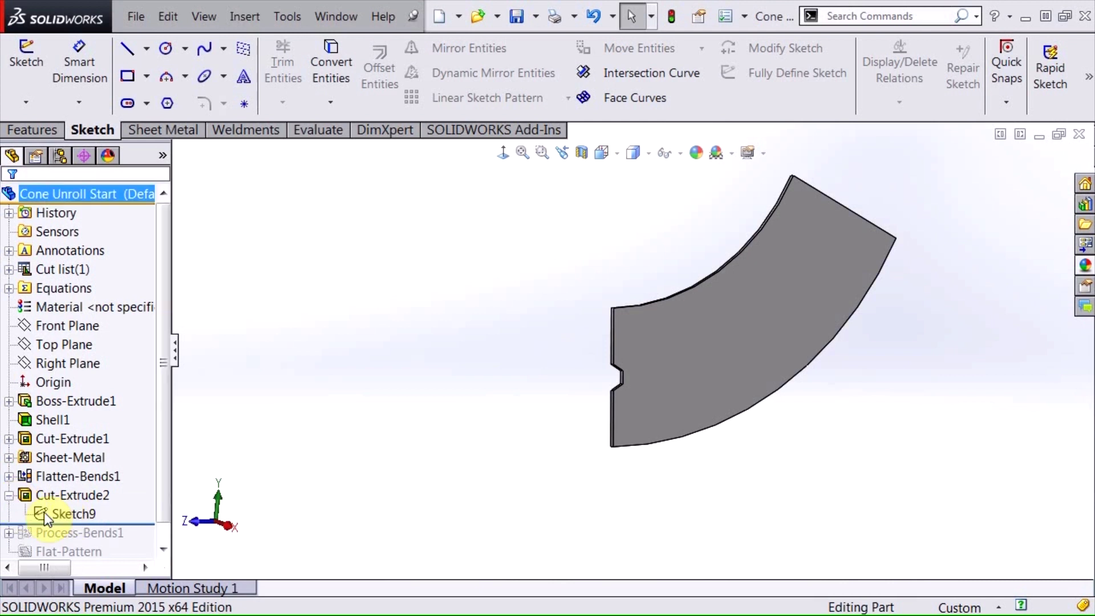
{"action": "mouse_move", "coordinate": [43, 512]}
{"action": "left_click", "coordinate": [43, 512]}
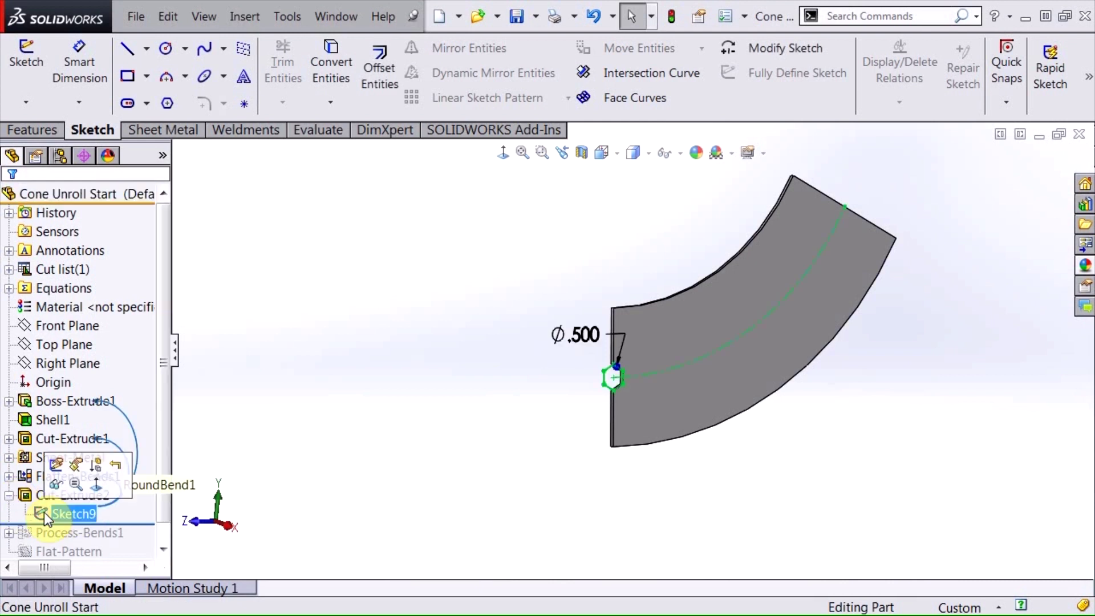
{"action": "left_click", "coordinate": [55, 485]}
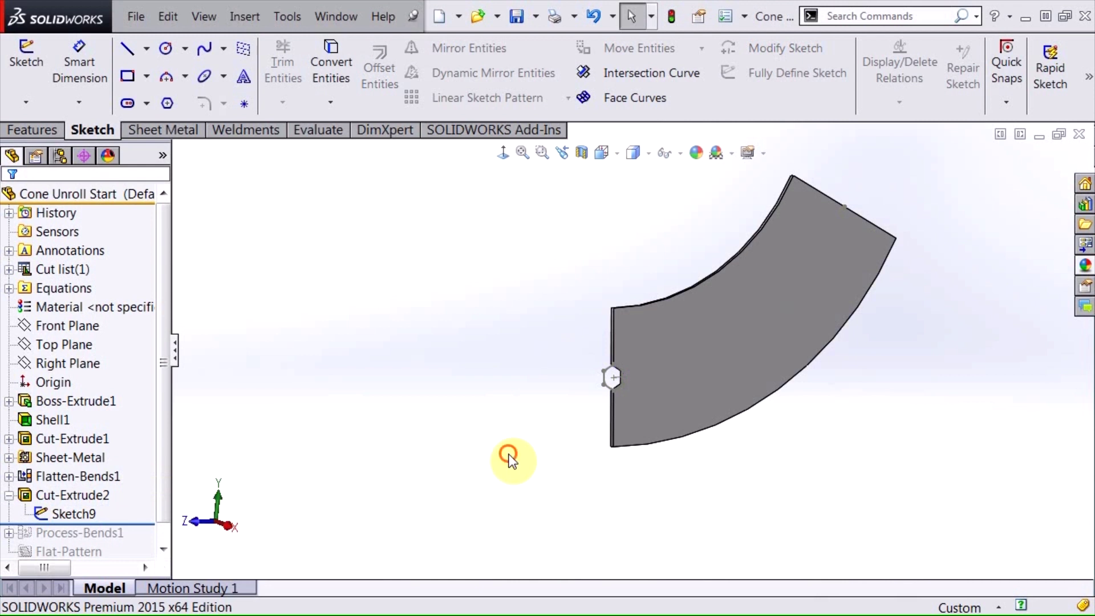
{"action": "mouse_move", "coordinate": [509, 457]}
{"action": "middle_mouse_down"}
{"action": "mouse_move", "coordinate": [529, 443]}
{"action": "mouse_move", "coordinate": [476, 422]}
{"action": "middle_mouse_up"}
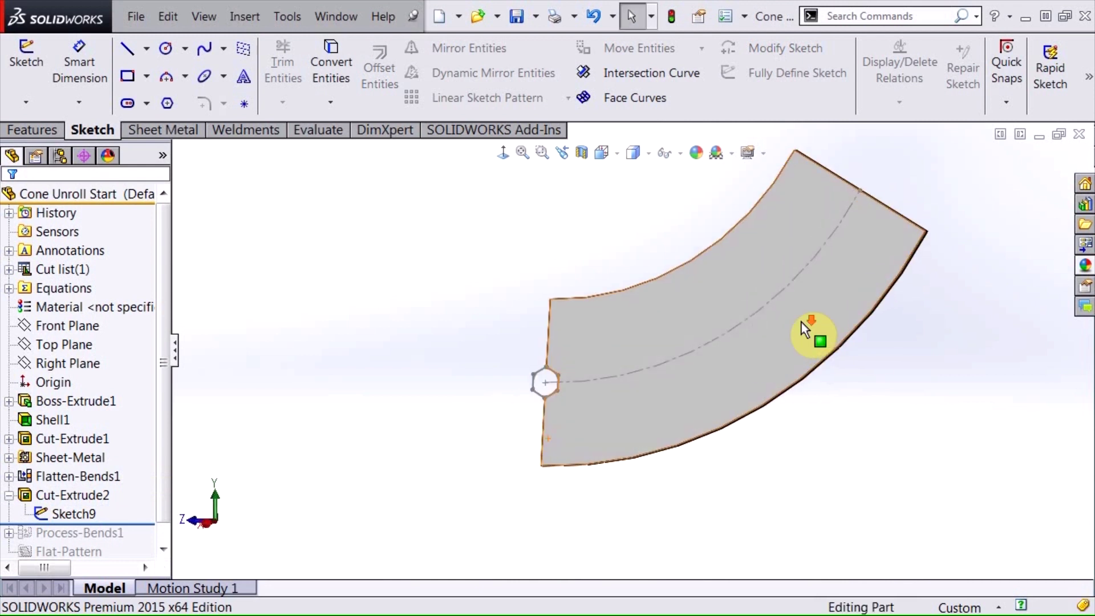
Create a Curve Driven Pattern of Cut-Extrude2 along the guide arc with 8 equally spaced instances
{"action": "left_click", "coordinate": [53, 131]}
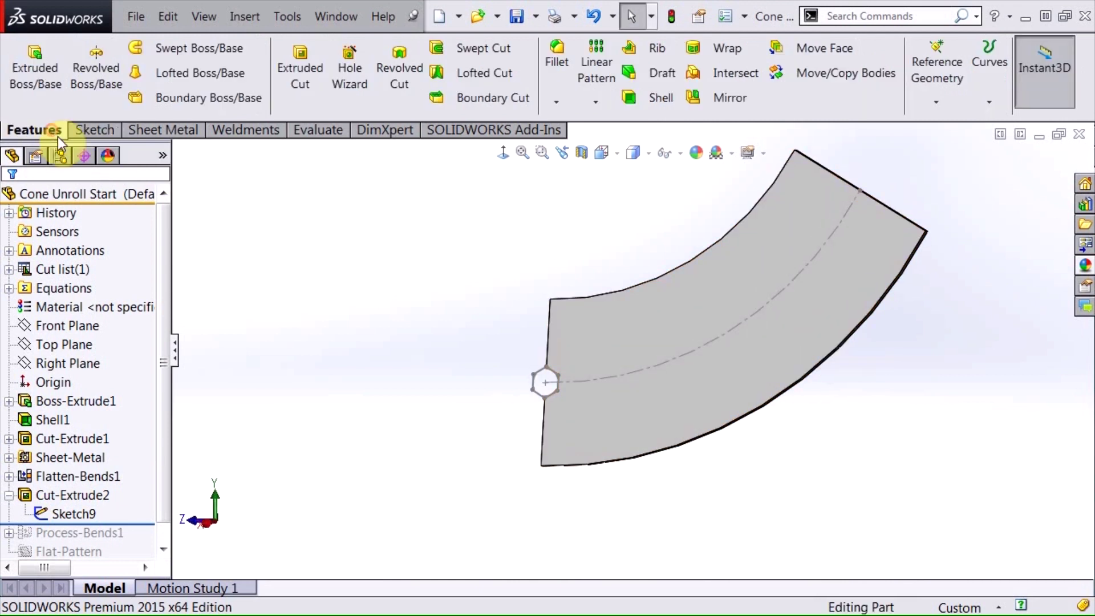
{"action": "left_click", "coordinate": [598, 101]}
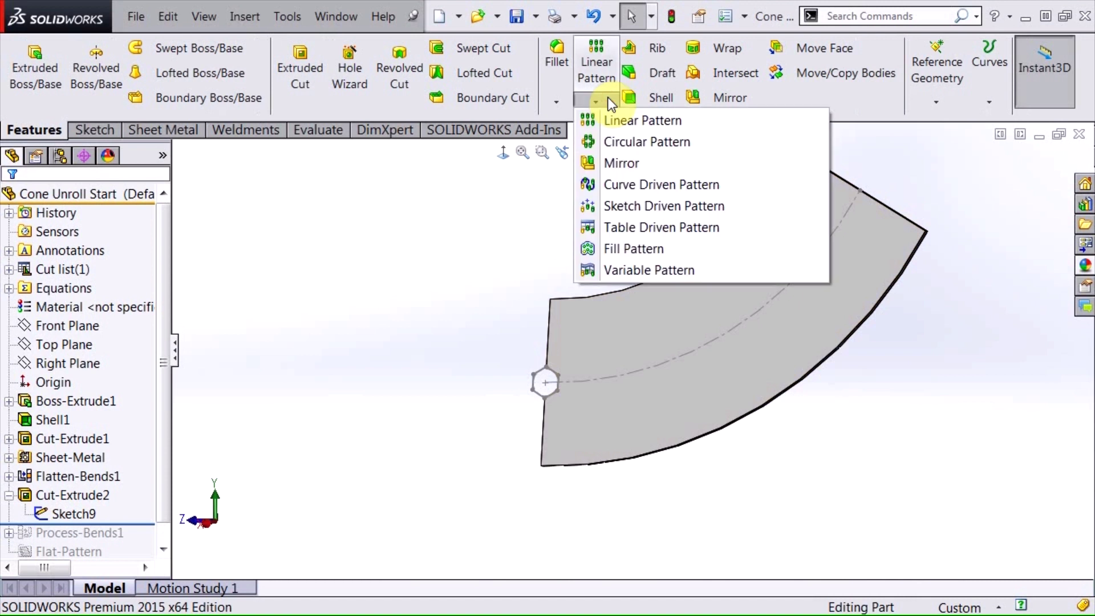
{"action": "left_click", "coordinate": [626, 186]}
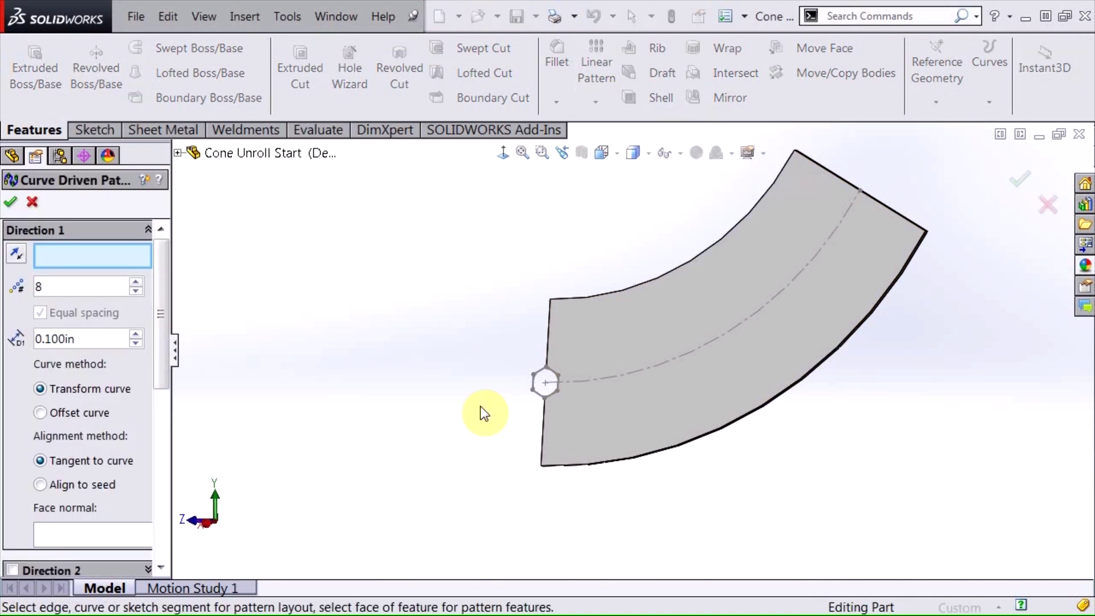
{"action": "left_click", "coordinate": [641, 372]}
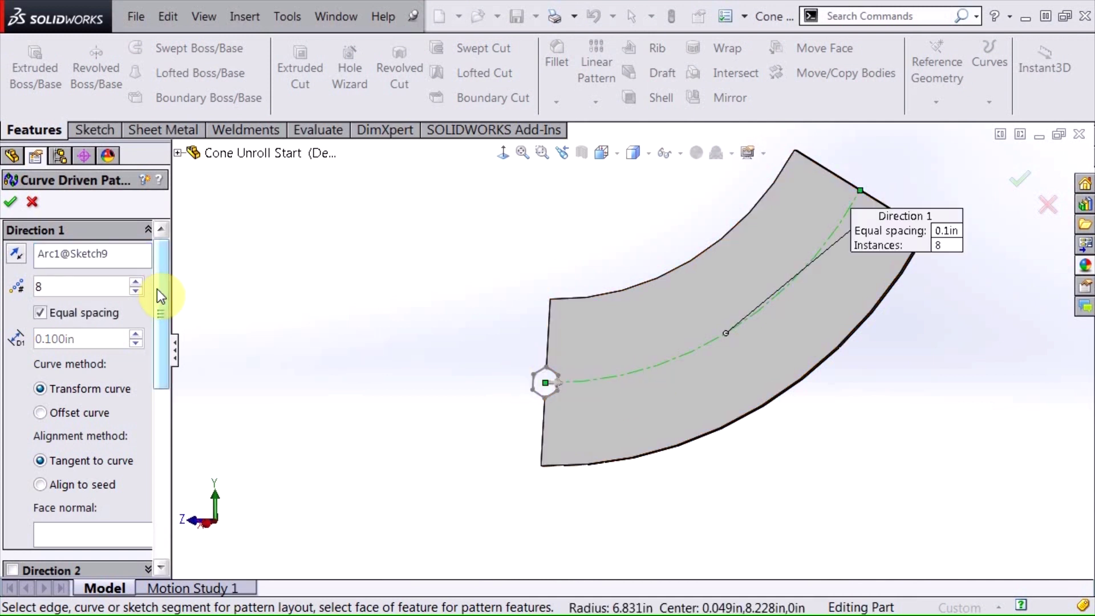
{"action": "mouse_move", "coordinate": [156, 288]}
{"action": "left_mouse_down"}
{"action": "mouse_move", "coordinate": [161, 319]}
{"action": "mouse_move", "coordinate": [160, 304]}
{"action": "left_mouse_up"}
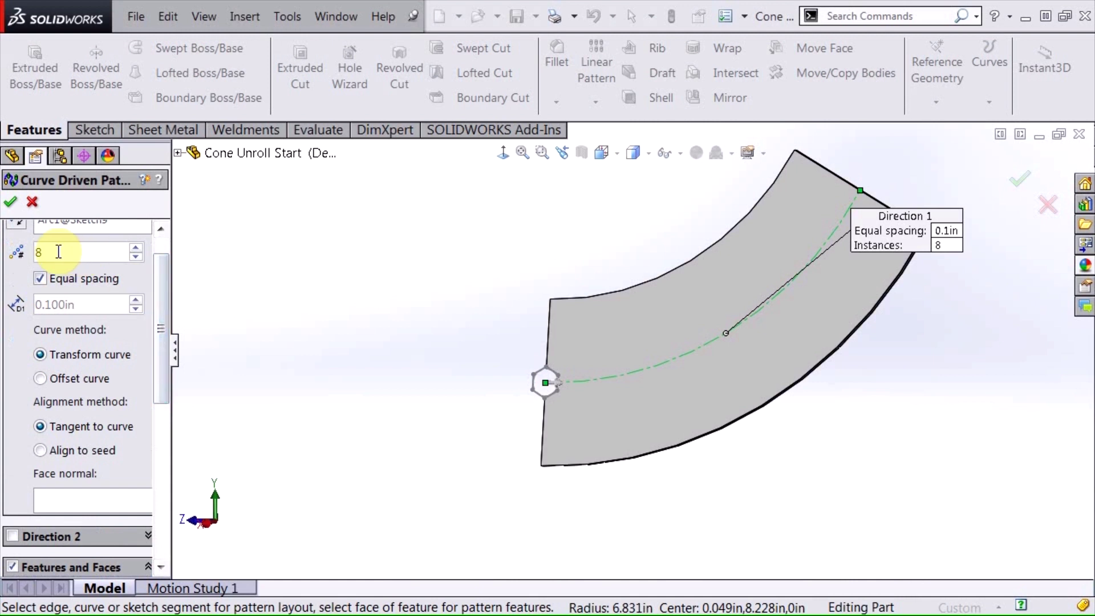
{"action": "left_click_drag", "start_coordinate": [162, 306], "coordinate": [166, 378]}
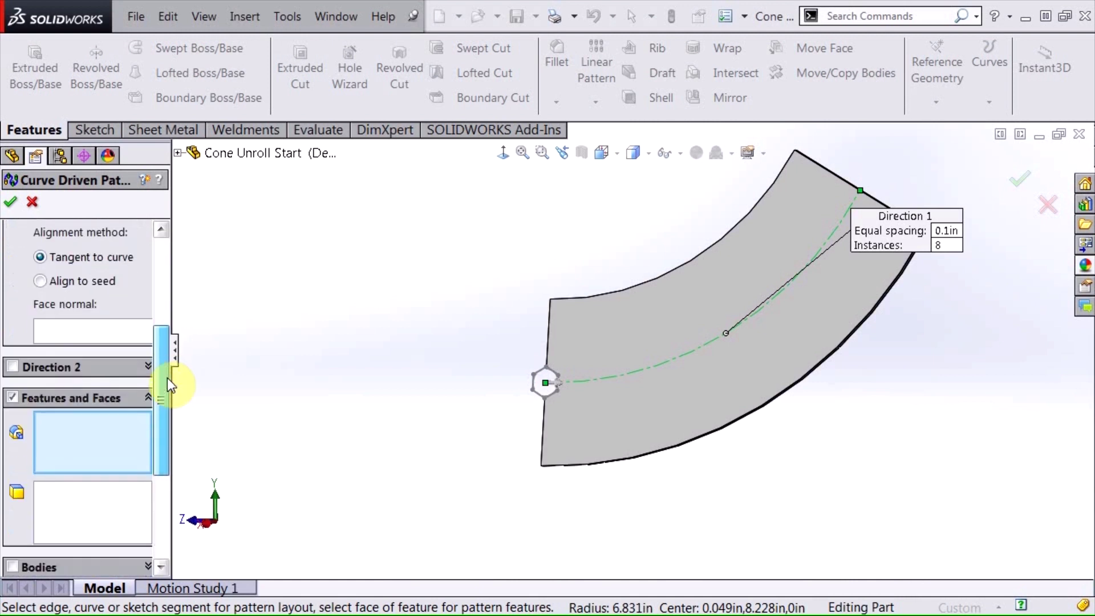
{"action": "left_click", "coordinate": [177, 152]}
{"action": "left_click", "coordinate": [238, 456]}
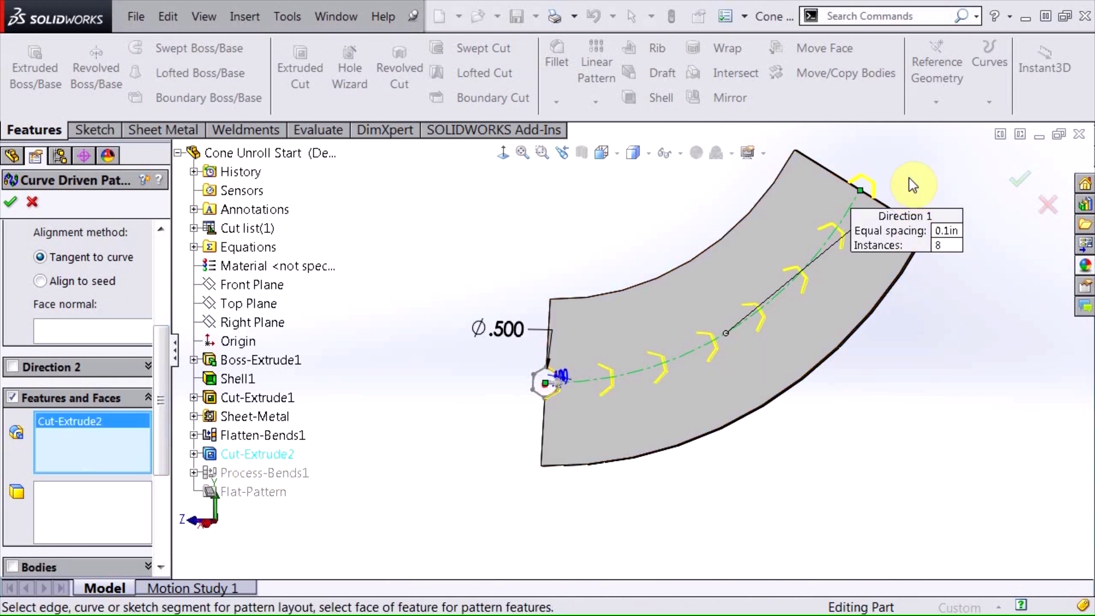
{"action": "left_click", "coordinate": [10, 200]}
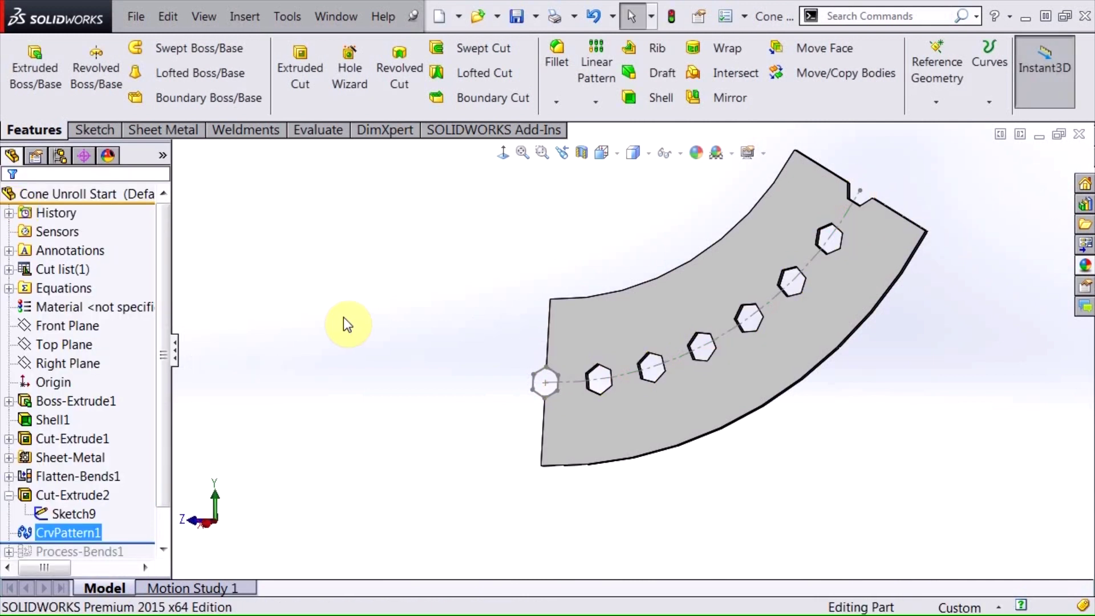
{"action": "left_click", "coordinate": [343, 317]}
{"action": "middle_click_drag", "start_coordinate": [404, 335], "coordinate": [418, 320]}
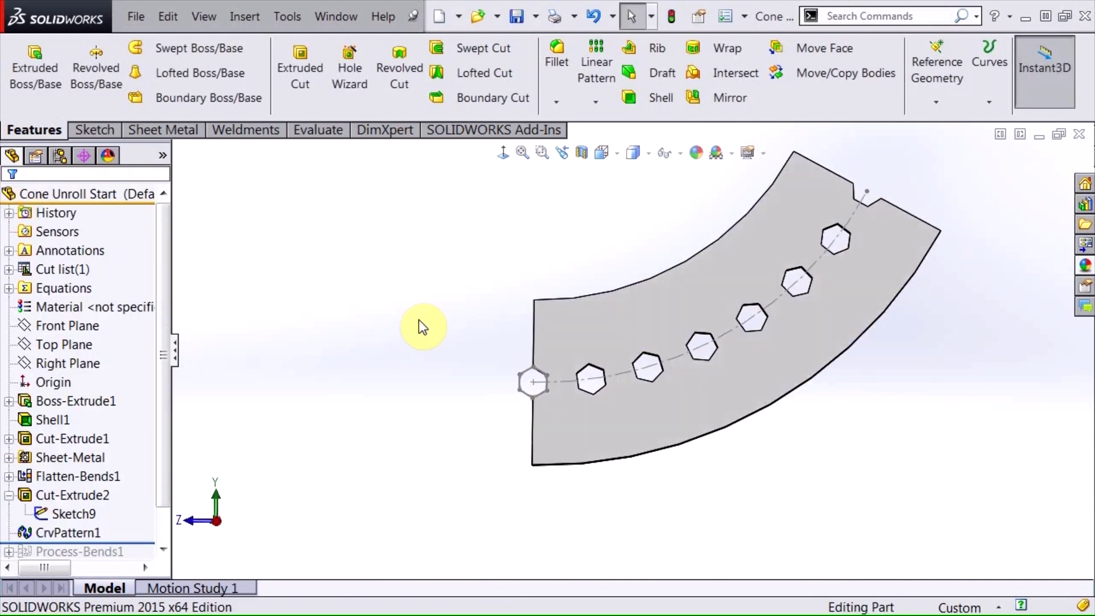
Hide Sketch9 so the guide arc is no longer shown
{"action": "mouse_move", "coordinate": [46, 515]}
{"action": "left_click", "coordinate": [42, 513]}
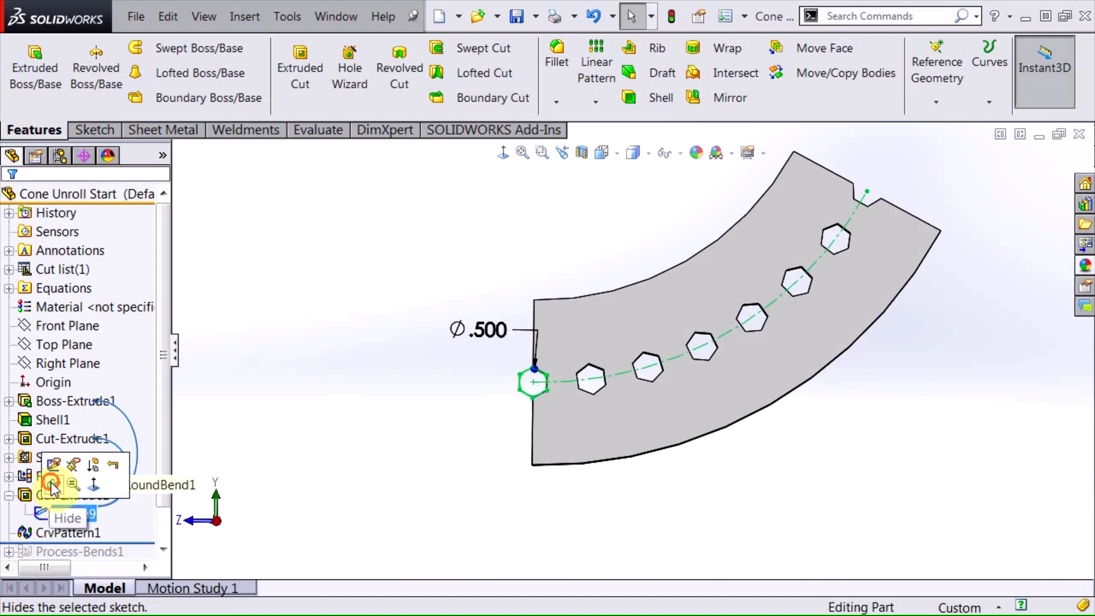
{"action": "left_click", "coordinate": [51, 483]}
{"action": "middle_click_drag", "start_coordinate": [445, 391], "coordinate": [481, 388]}
{"action": "scroll", "coordinate": [511, 384], "scroll_direction": "up", "scroll_amount": 3}
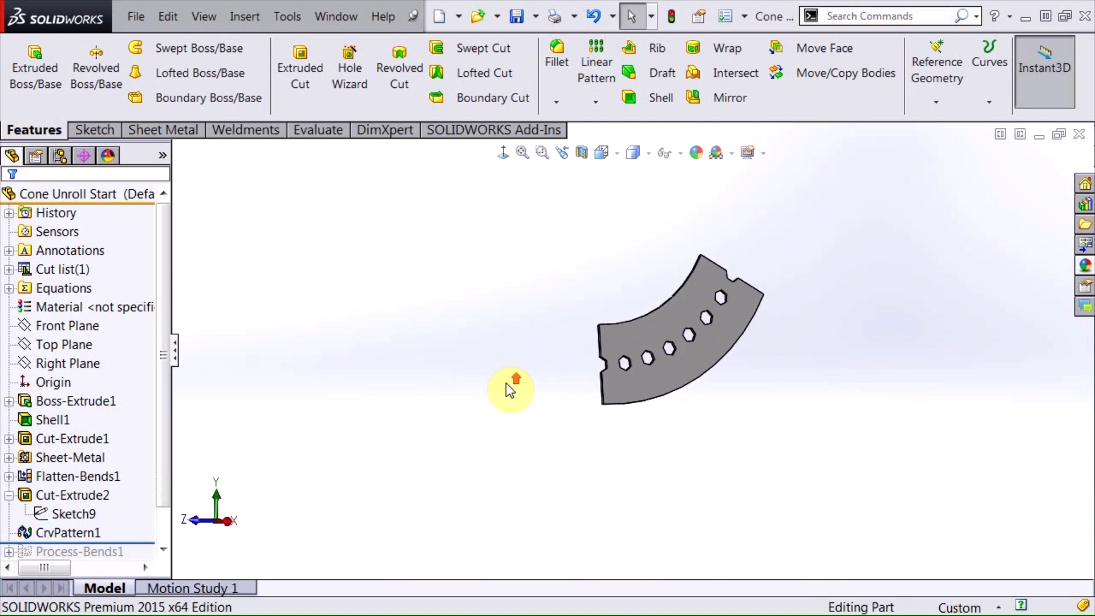
Roll the FeatureManager history to the end to restore Process-Bends1 and Flat-Pattern
{"action": "left_click", "coordinate": [180, 128]}
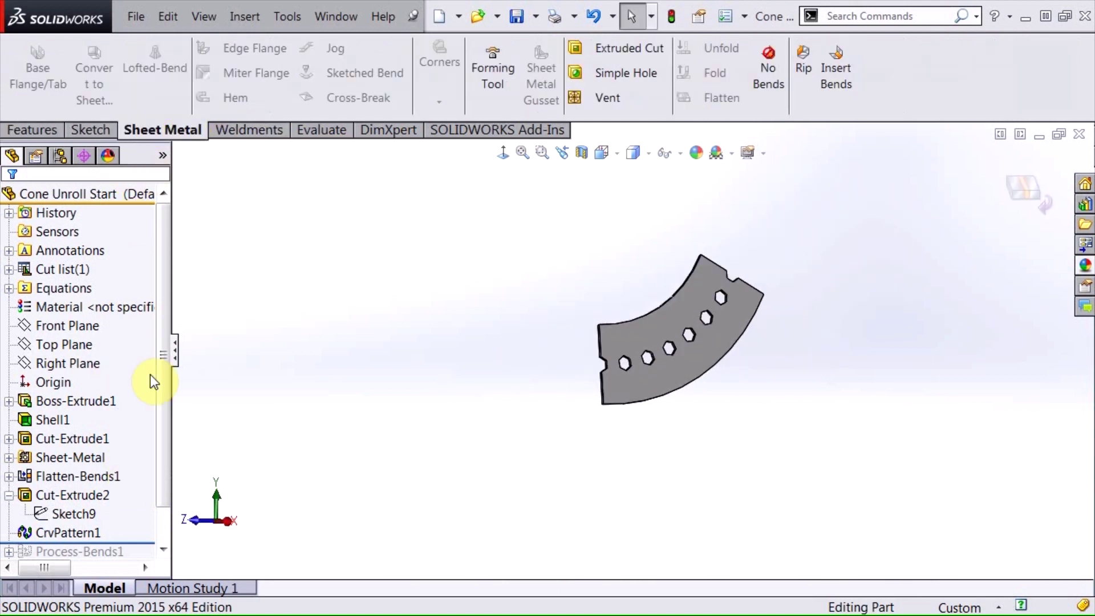
{"action": "scroll", "coordinate": [165, 391], "scroll_direction": "down", "scroll_amount": 2}
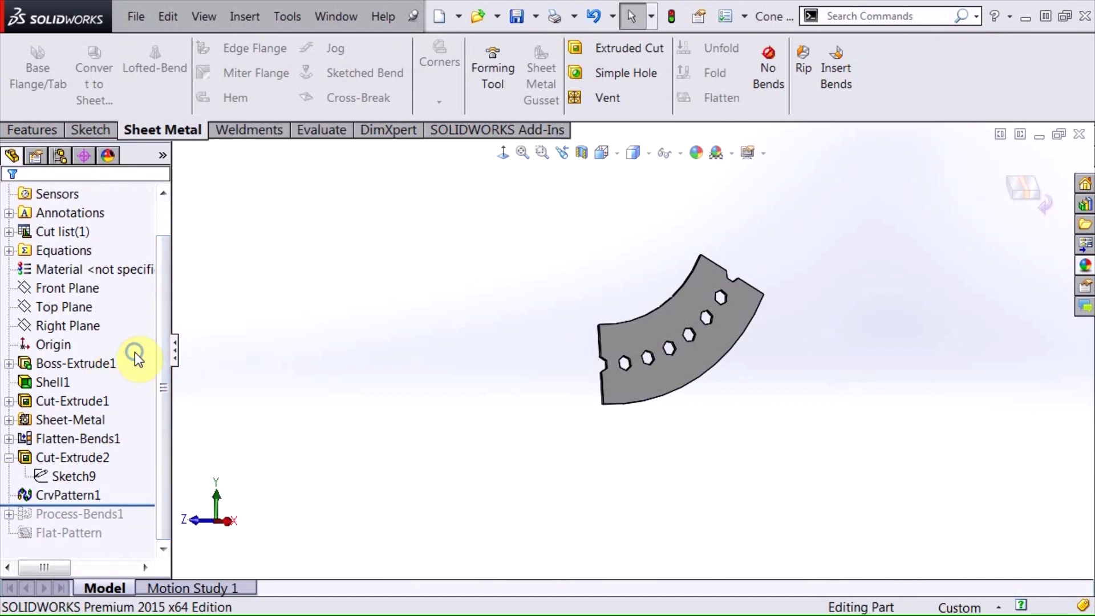
{"action": "right_click", "coordinate": [134, 351]}
{"action": "left_click", "coordinate": [186, 384]}
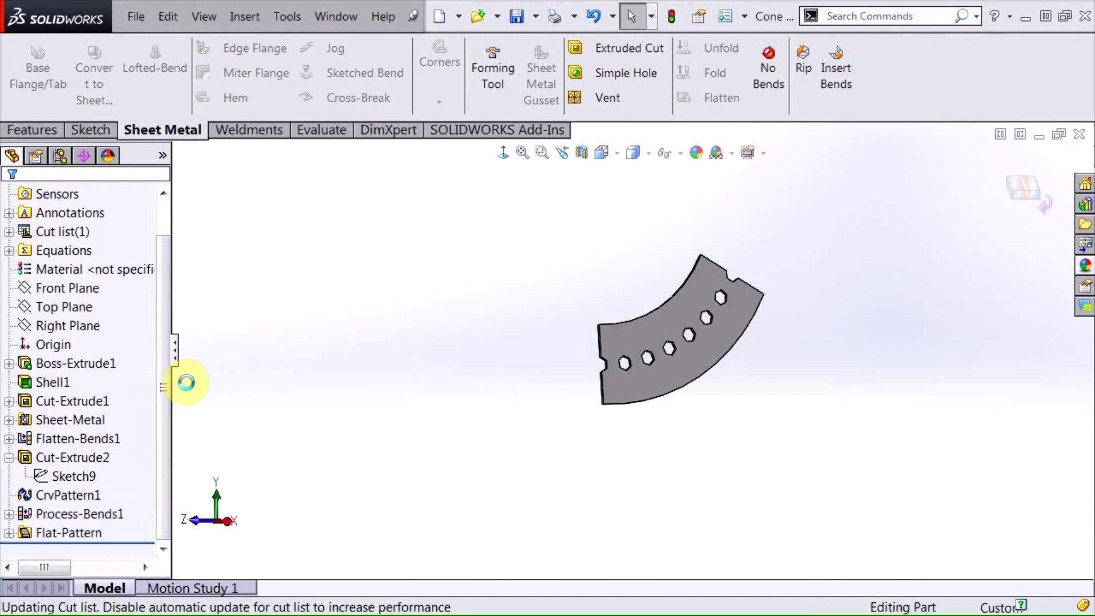
Refold the flat pattern into the cone, zoomed in on the hexagonal cutouts in isometric view
{"action": "mouse_move", "coordinate": [426, 375]}
{"action": "middle_mouse_down"}
{"action": "mouse_move", "coordinate": [378, 425]}
{"action": "mouse_move", "coordinate": [515, 437]}
{"action": "mouse_move", "coordinate": [728, 342]}
{"action": "mouse_move", "coordinate": [717, 362]}
{"action": "mouse_move", "coordinate": [745, 366]}
{"action": "middle_mouse_up"}
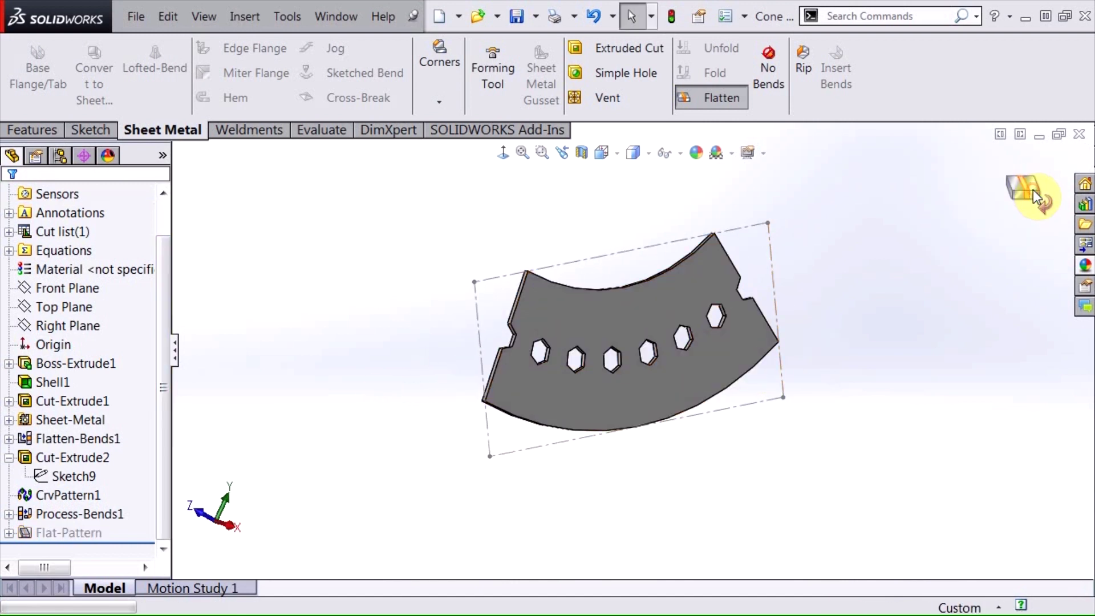
{"action": "left_click", "coordinate": [1033, 191]}
{"action": "key", "text": "ctrl+7"}
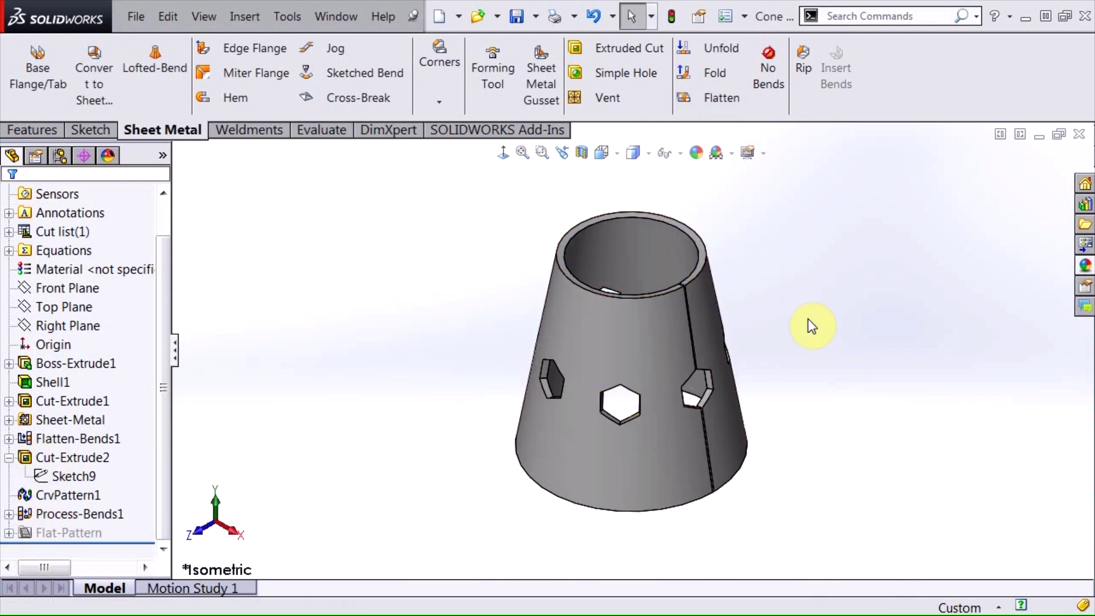
{"action": "scroll", "coordinate": [809, 328], "scroll_direction": "down", "scroll_amount": 2}
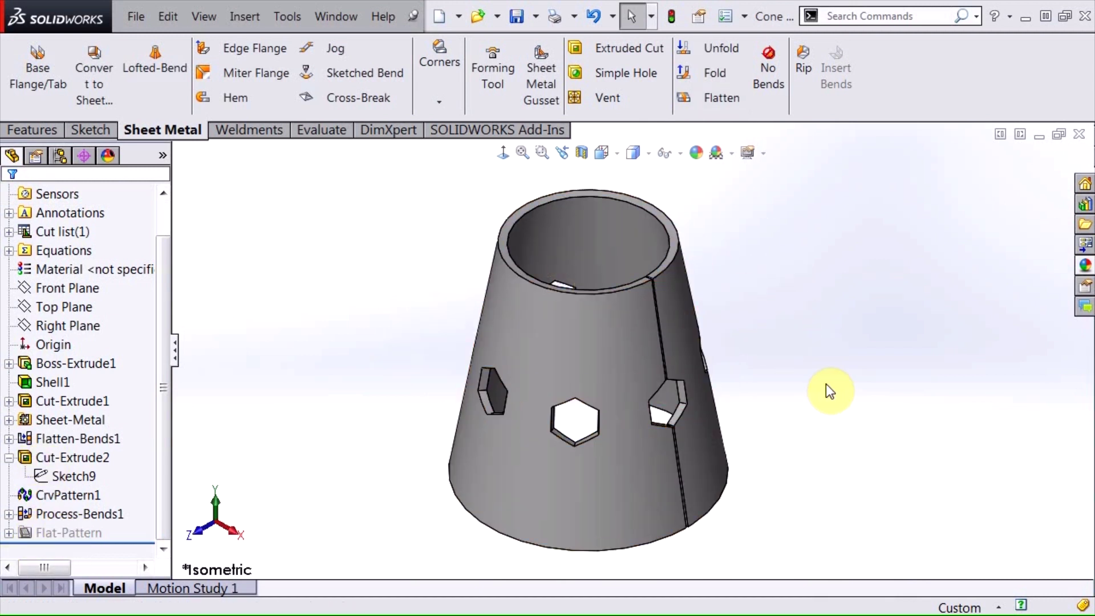